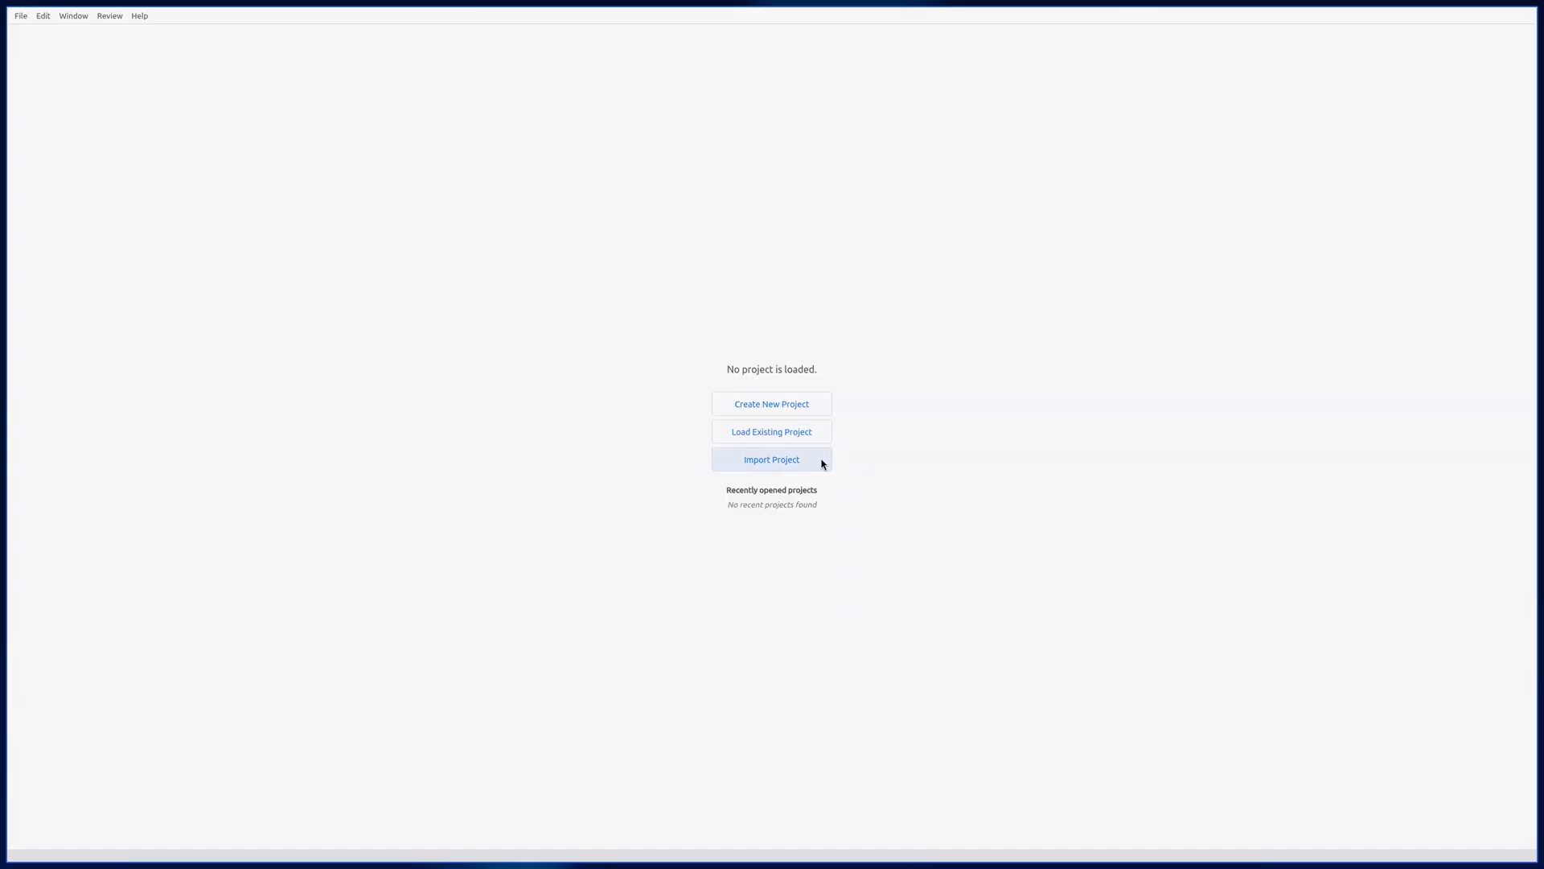
# Step: Create a new project named "Detect Example" with the project type Detect
pyautogui.click(824, 411)
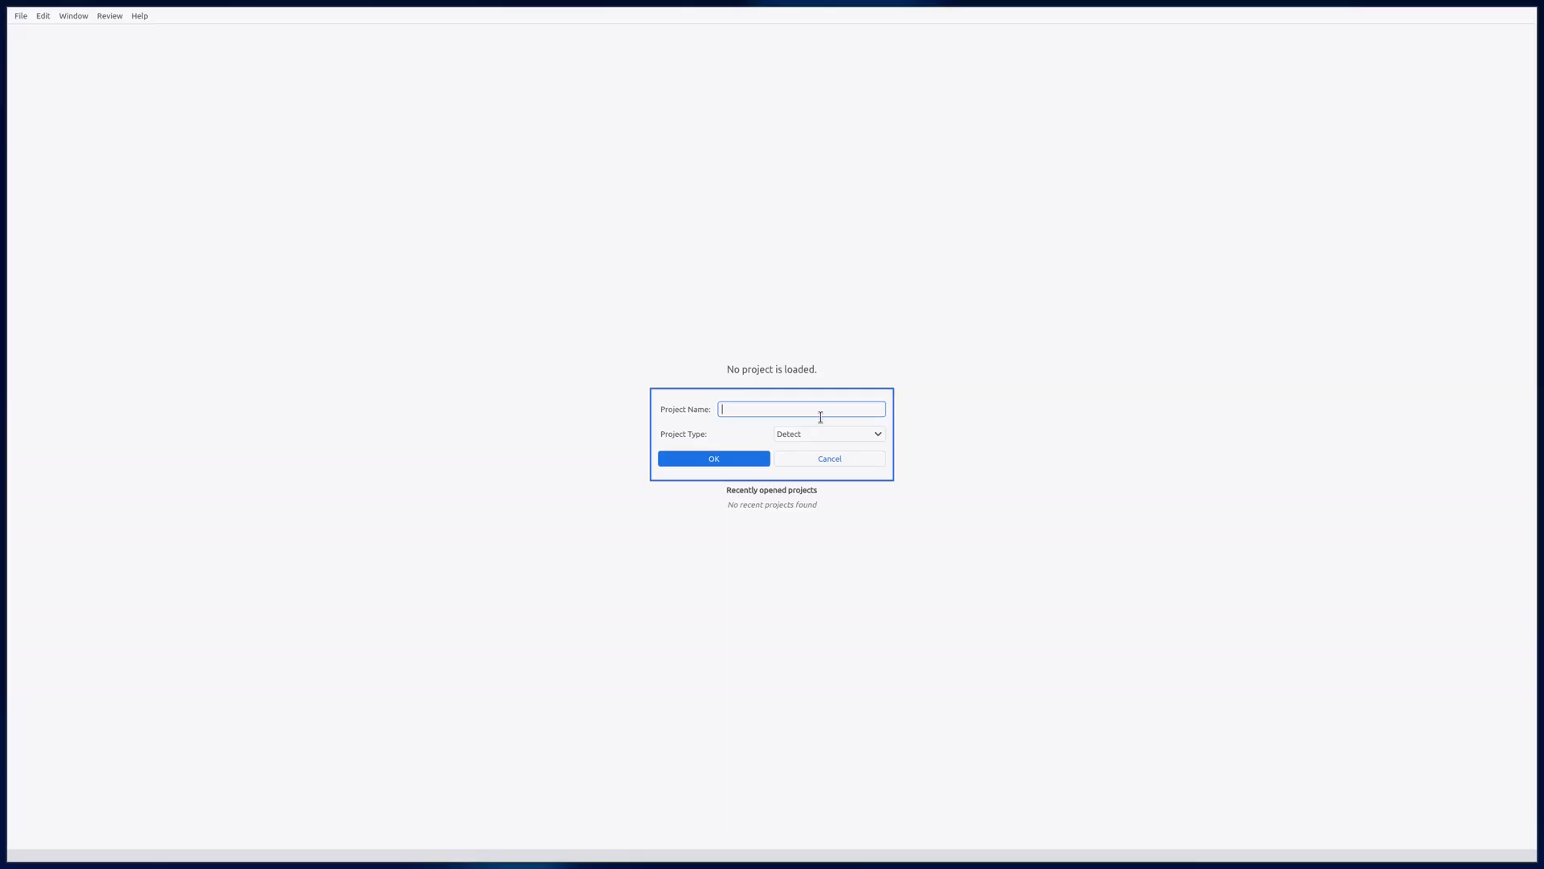
pyautogui.click(820, 434)
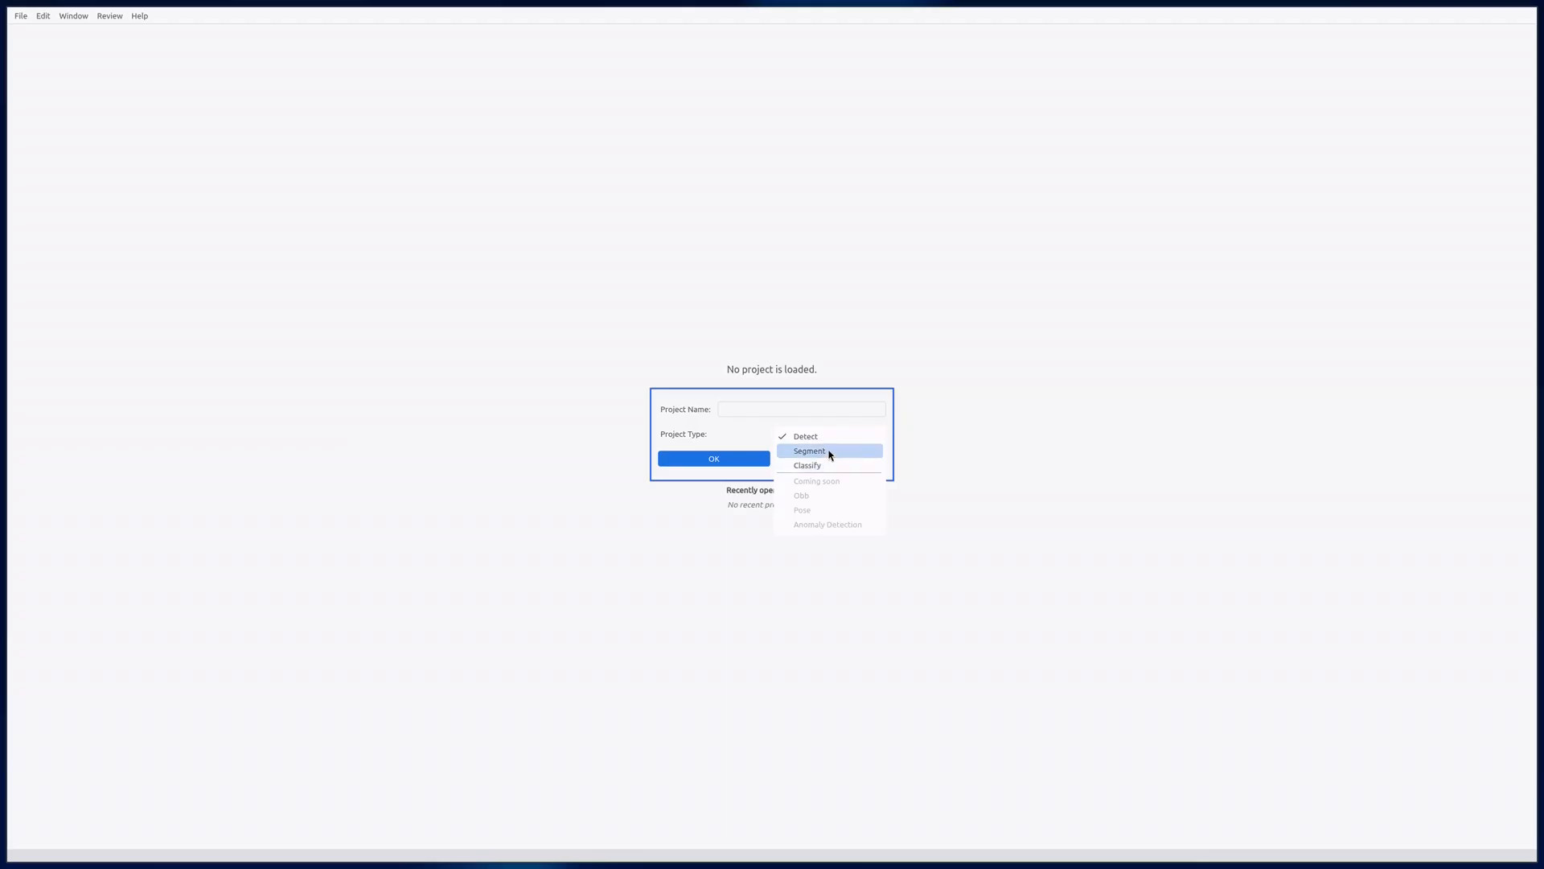
pyautogui.click(836, 438)
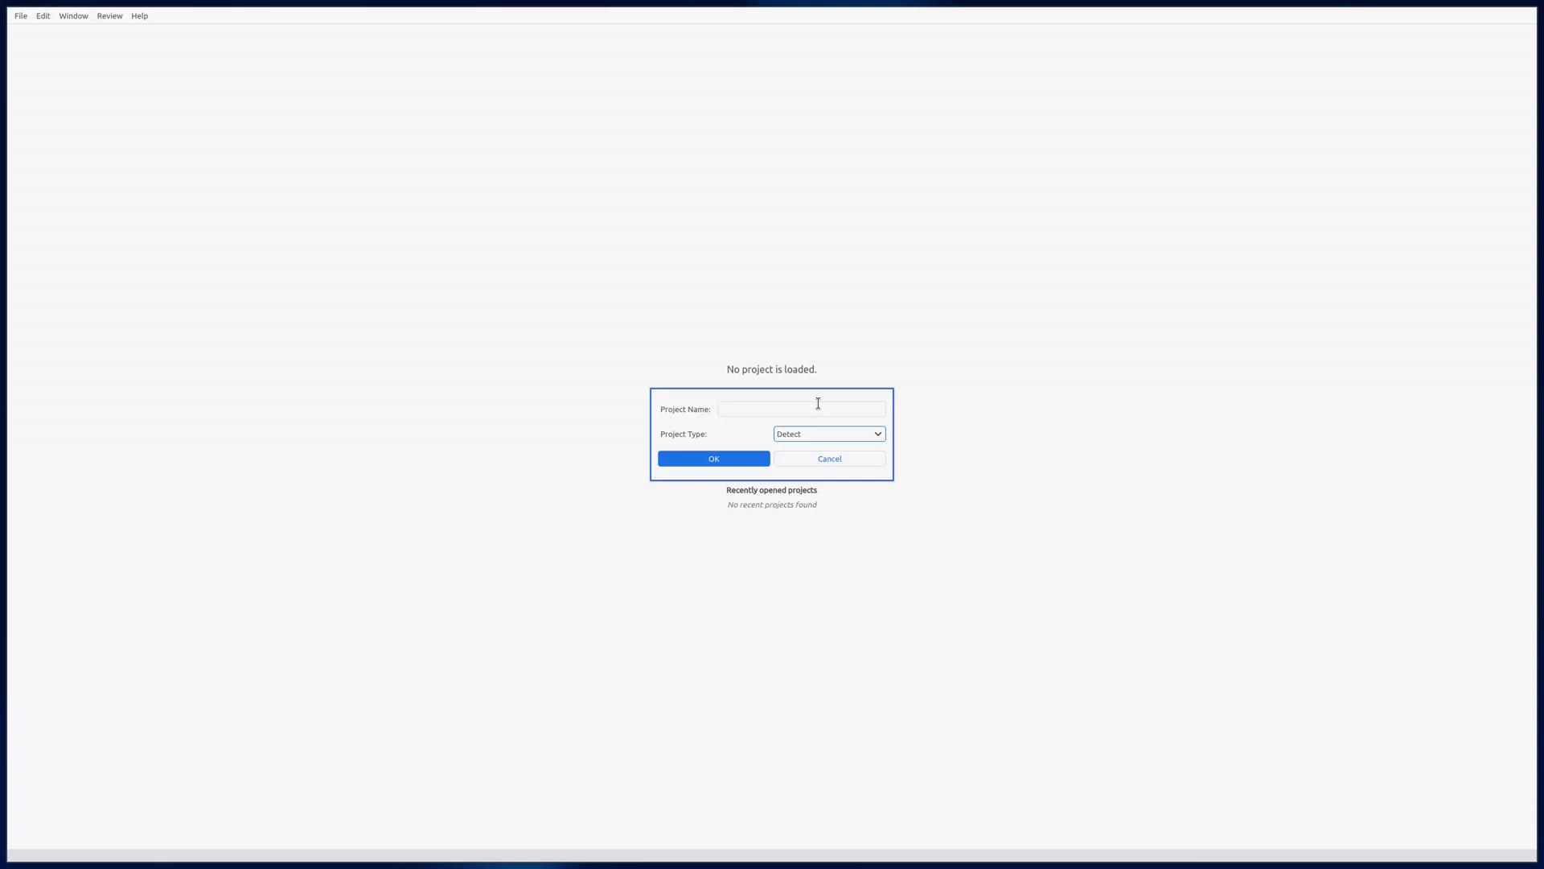
pyautogui.click(818, 403)
pyautogui.write('Detect Example')
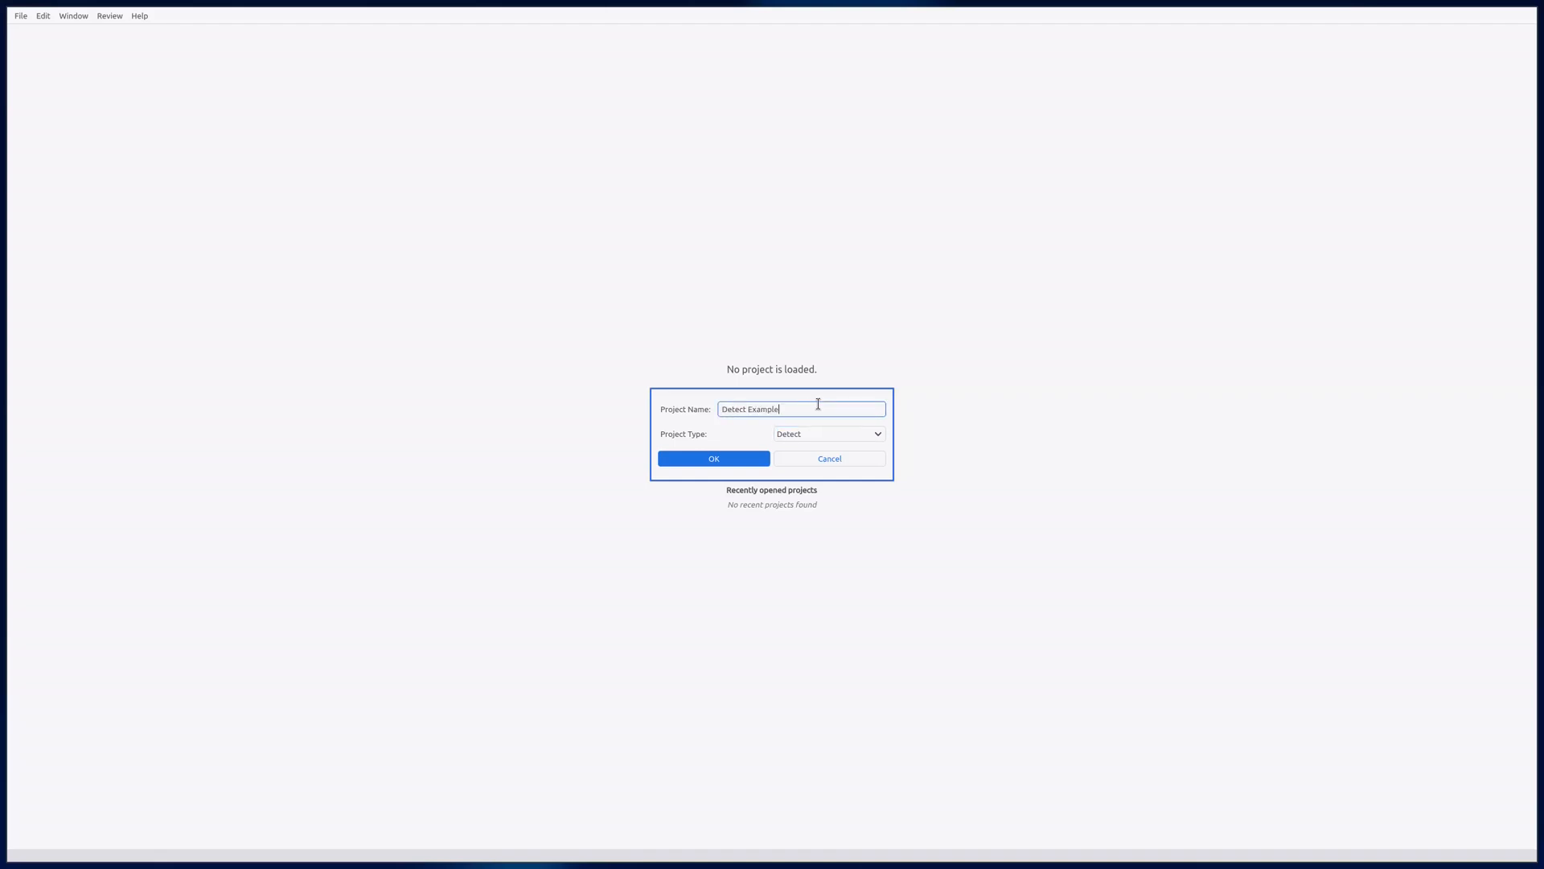
pyautogui.click(750, 459)
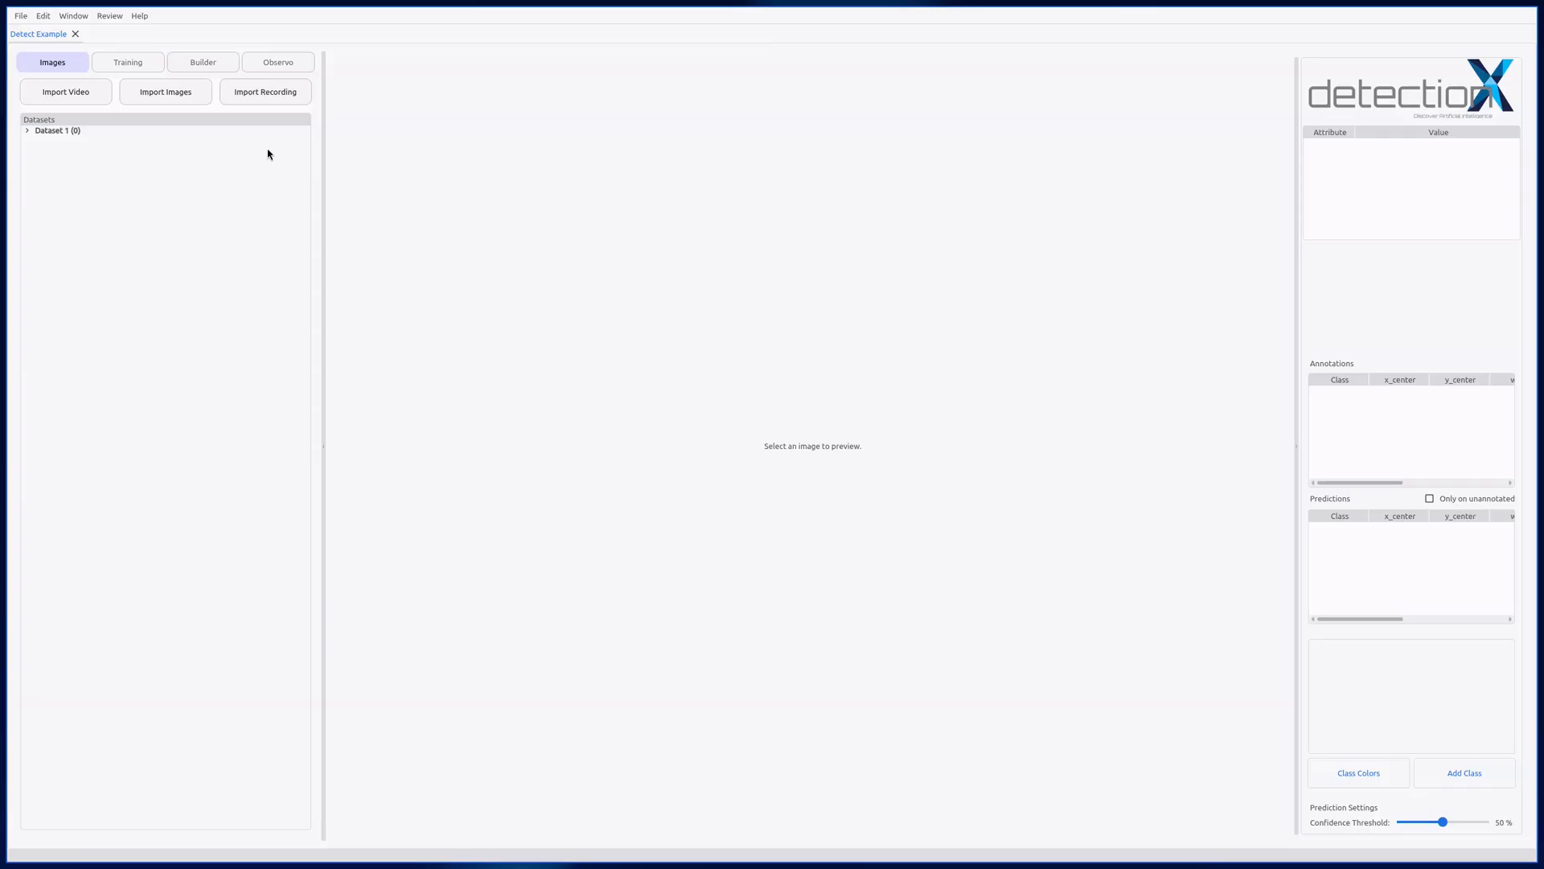
# Step: Look through the project's Training, Builder and Observo workspaces and return to the Images workspace
pyautogui.click(155, 69)
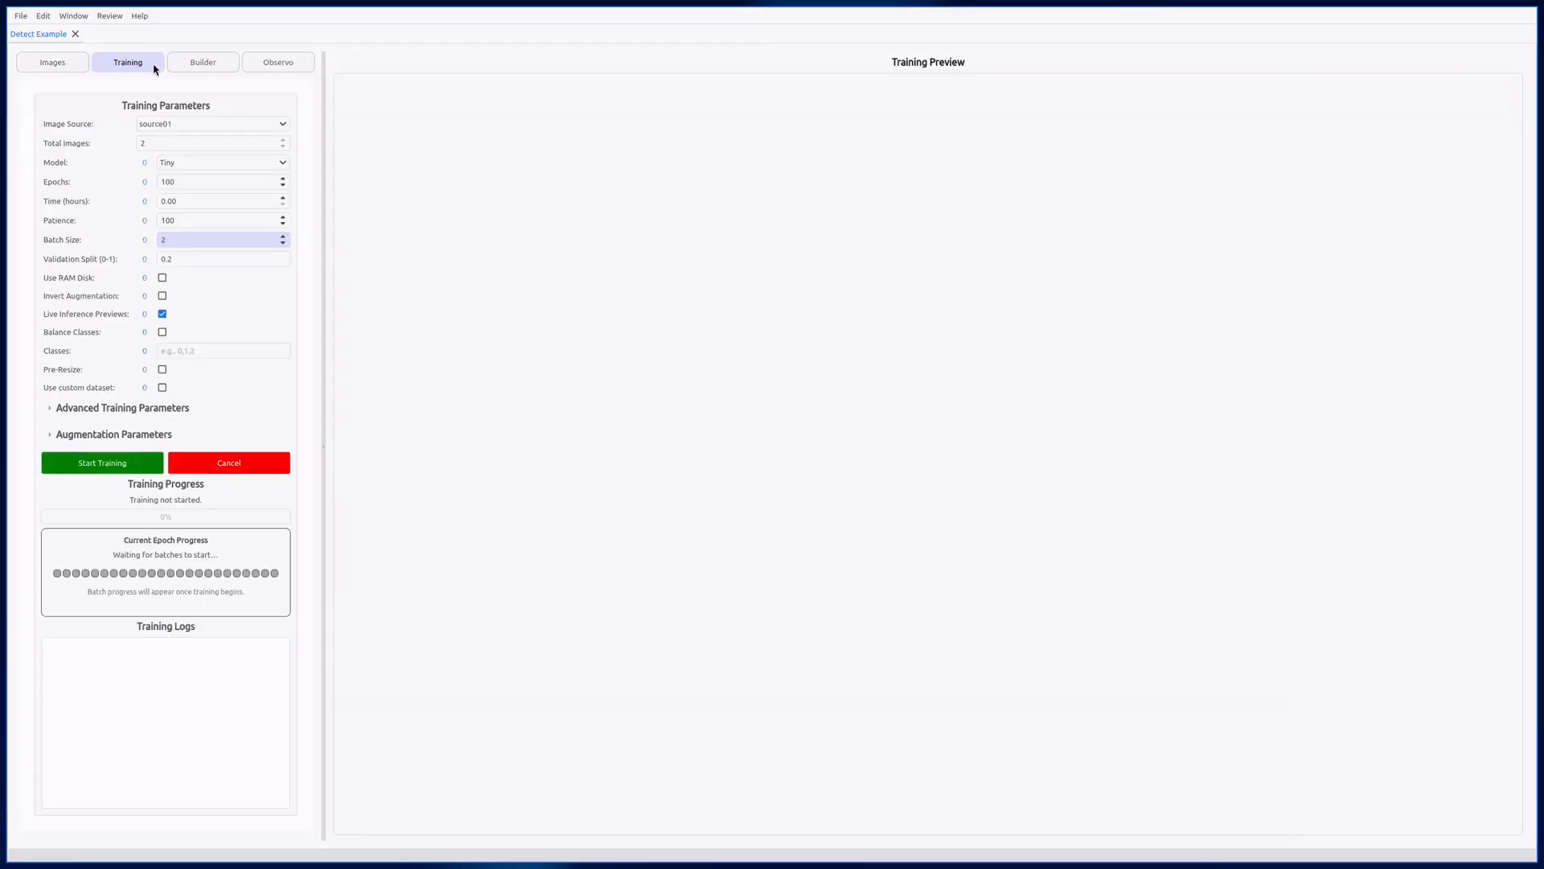
pyautogui.click(227, 69)
pyautogui.click(296, 70)
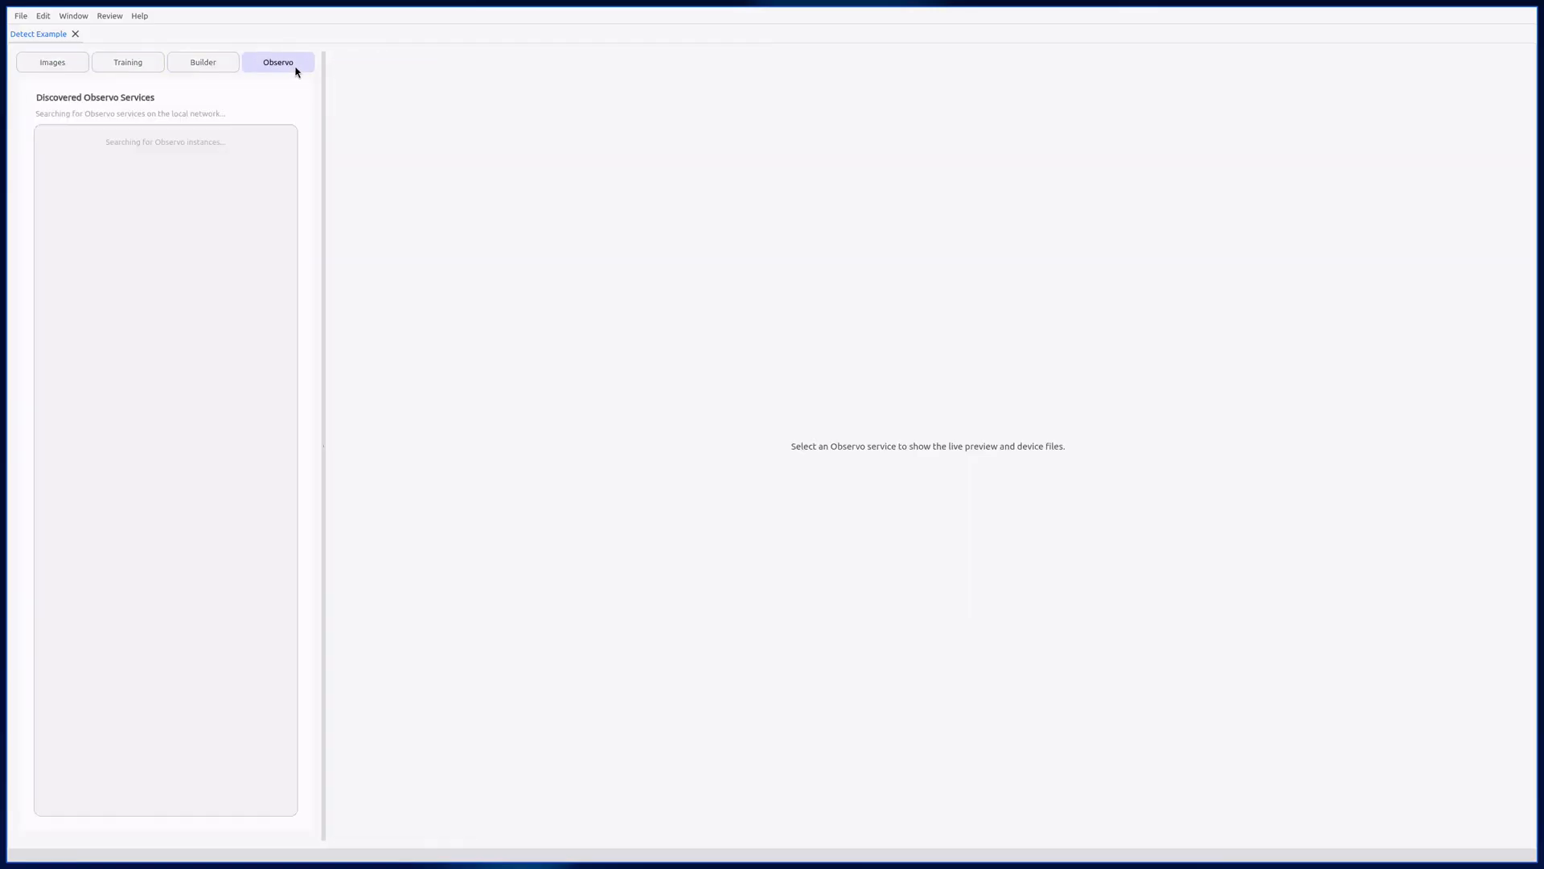
pyautogui.click(70, 70)
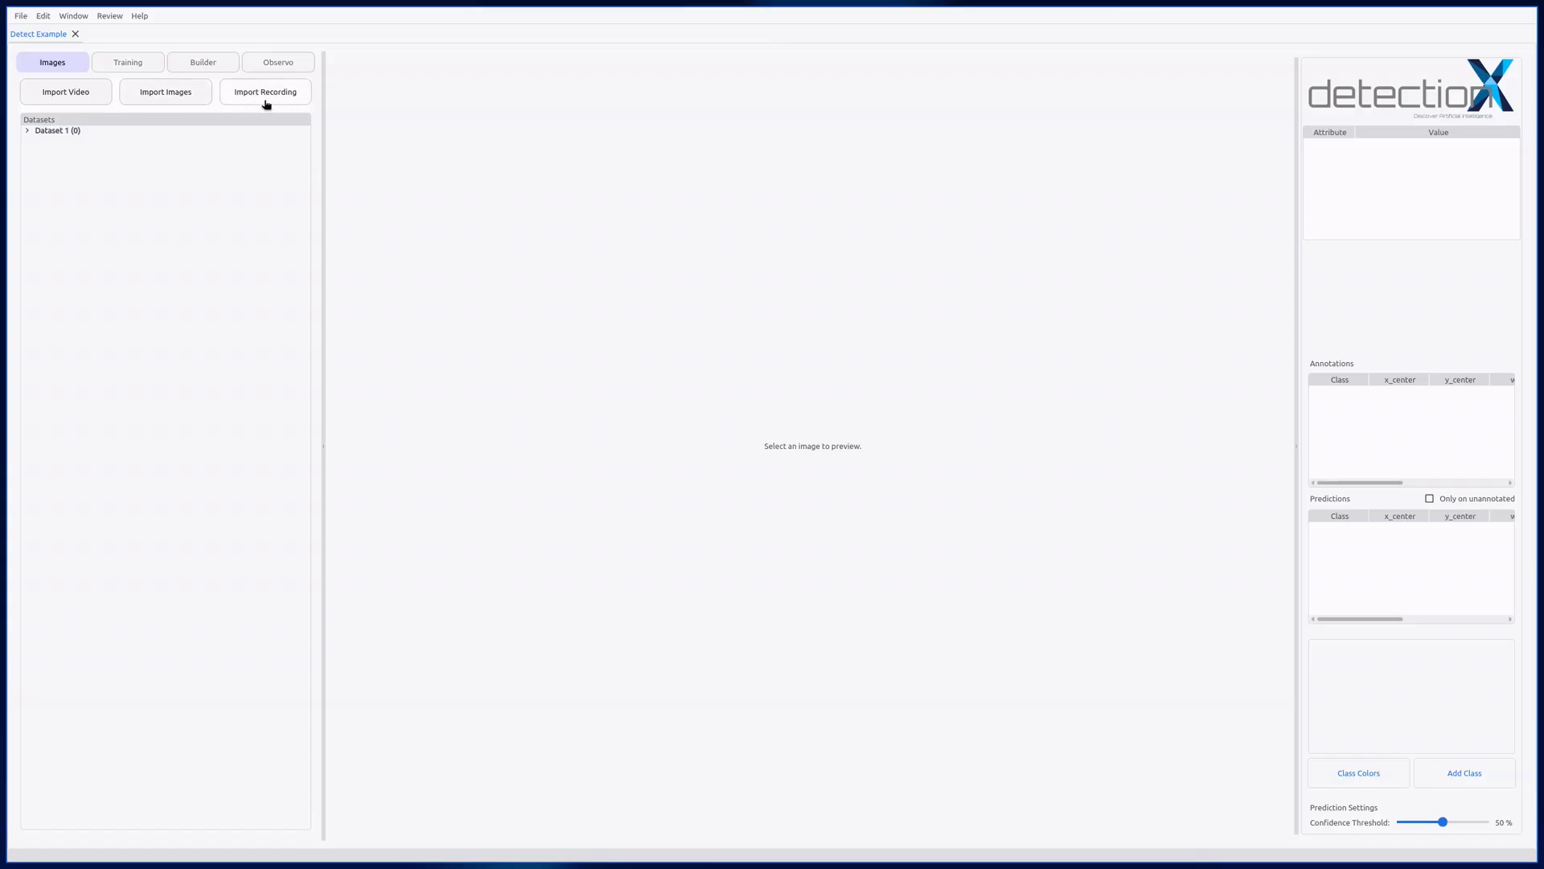
# Step: Start an image import into Dataset 1 and choose all files in the Pictures/plate_images folder
pyautogui.click(163, 104)
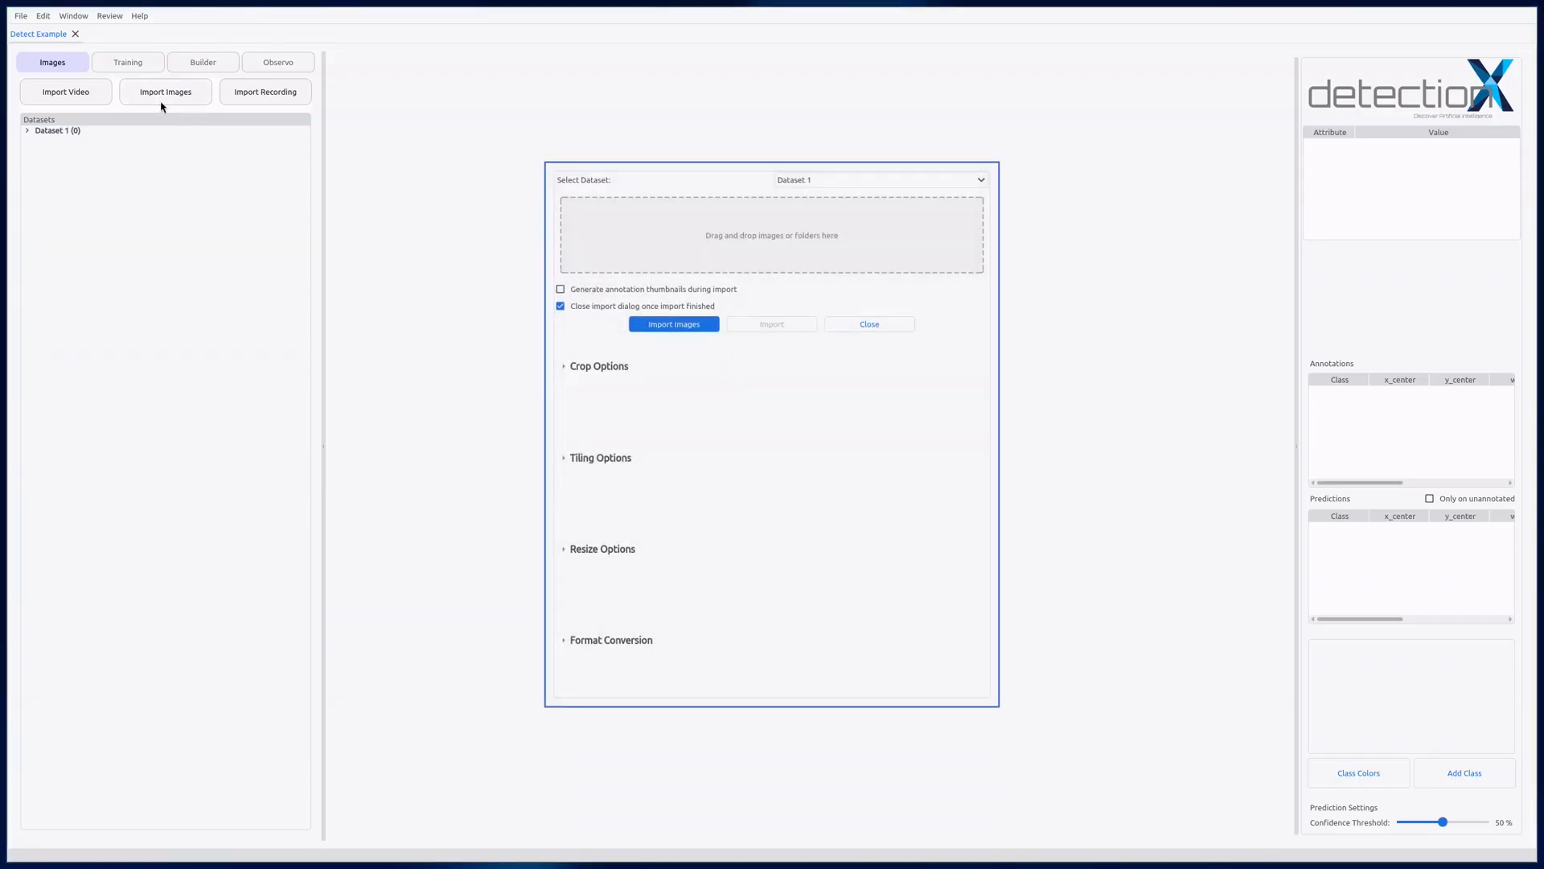
pyautogui.click(808, 182)
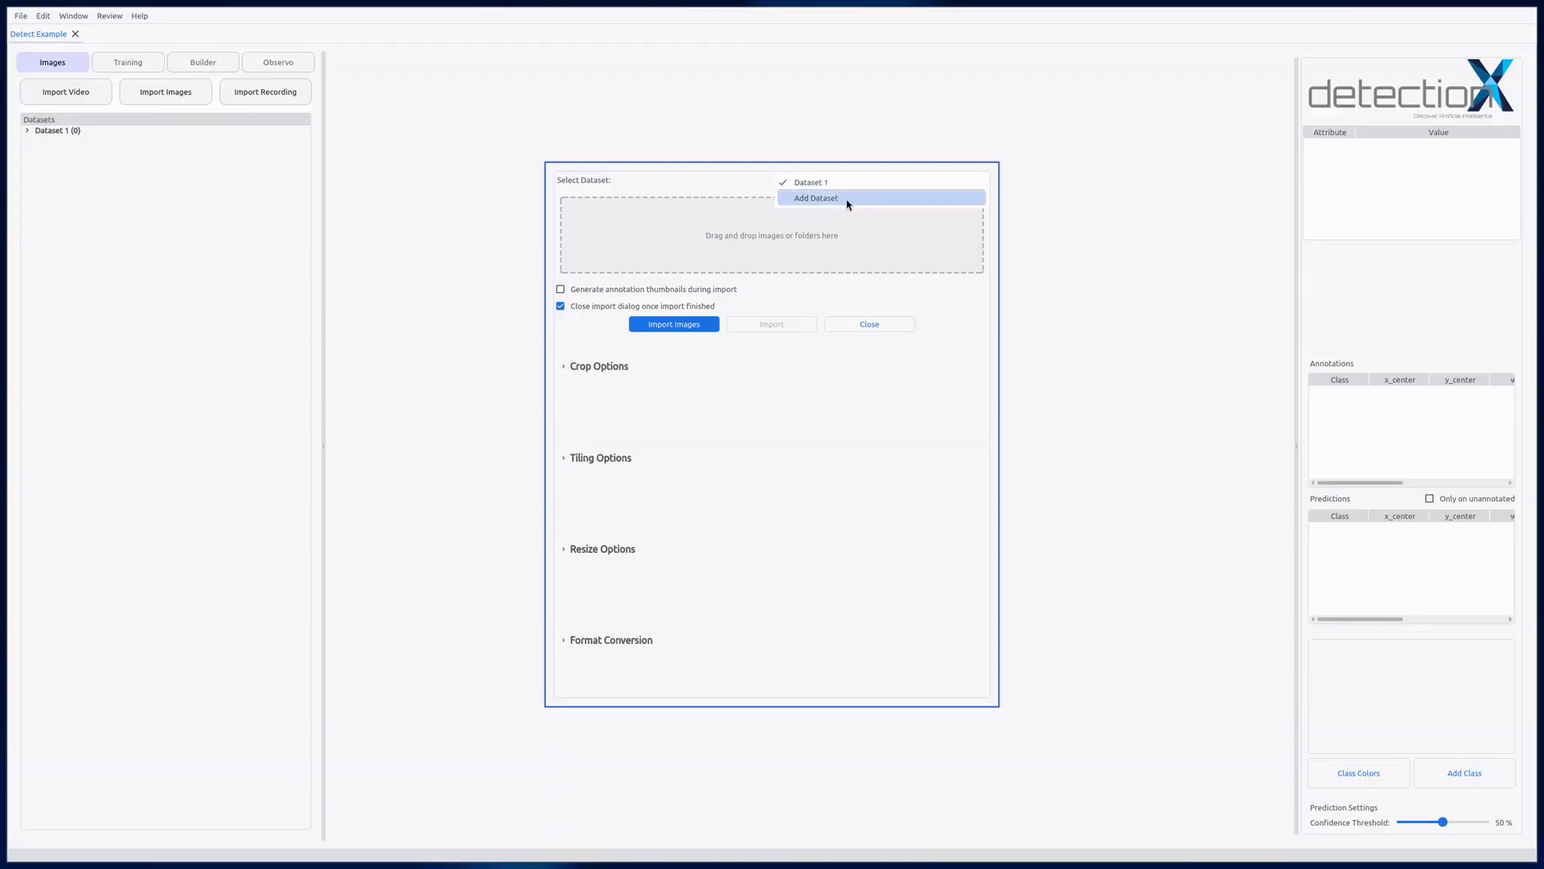
pyautogui.click(847, 185)
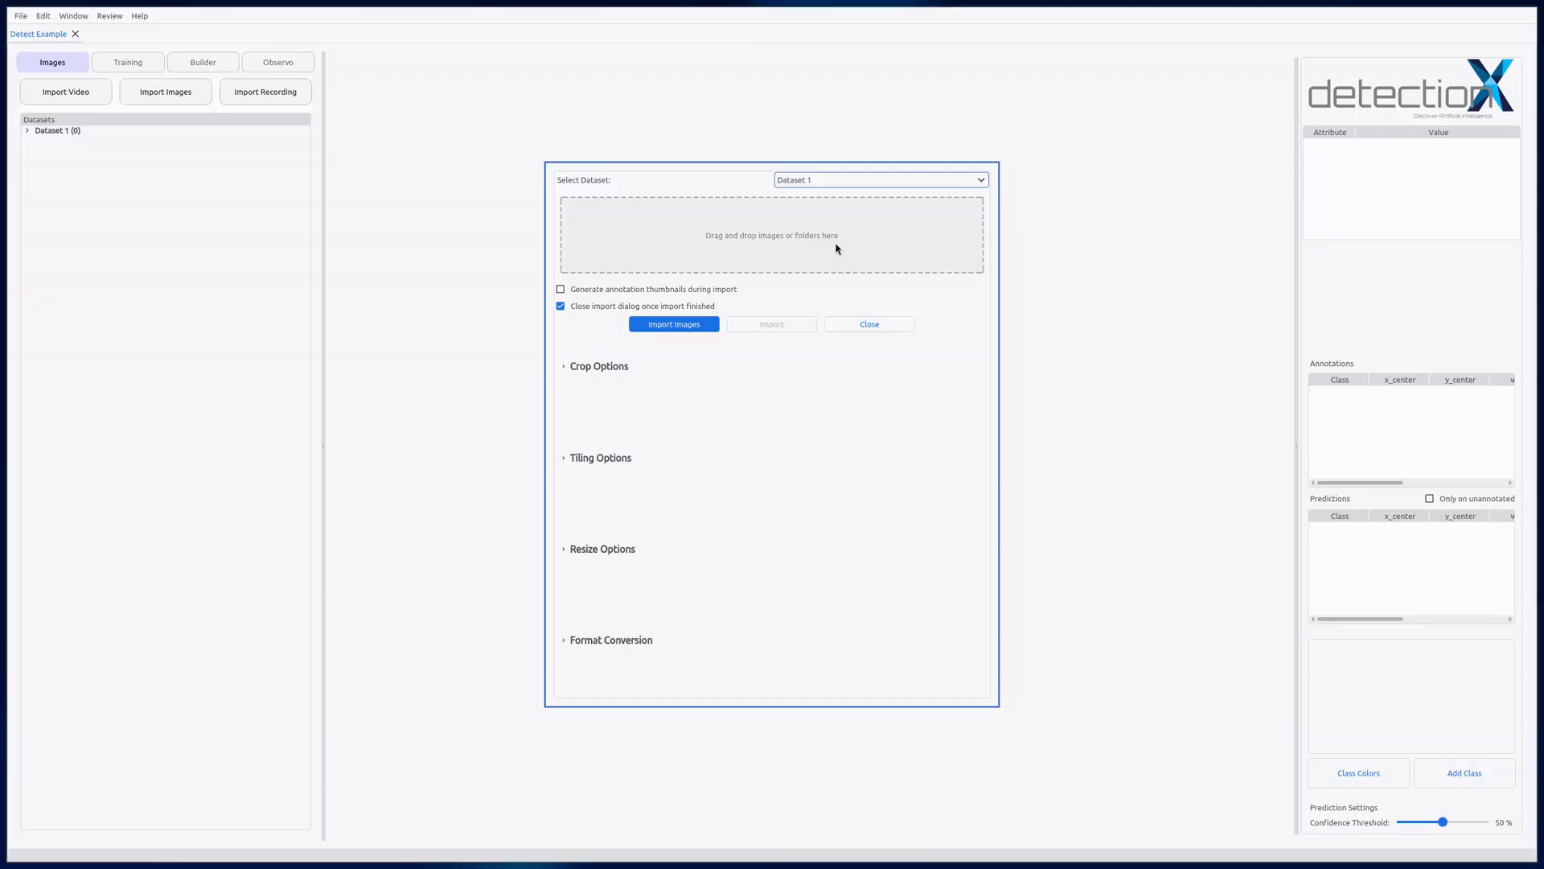
pyautogui.click(709, 329)
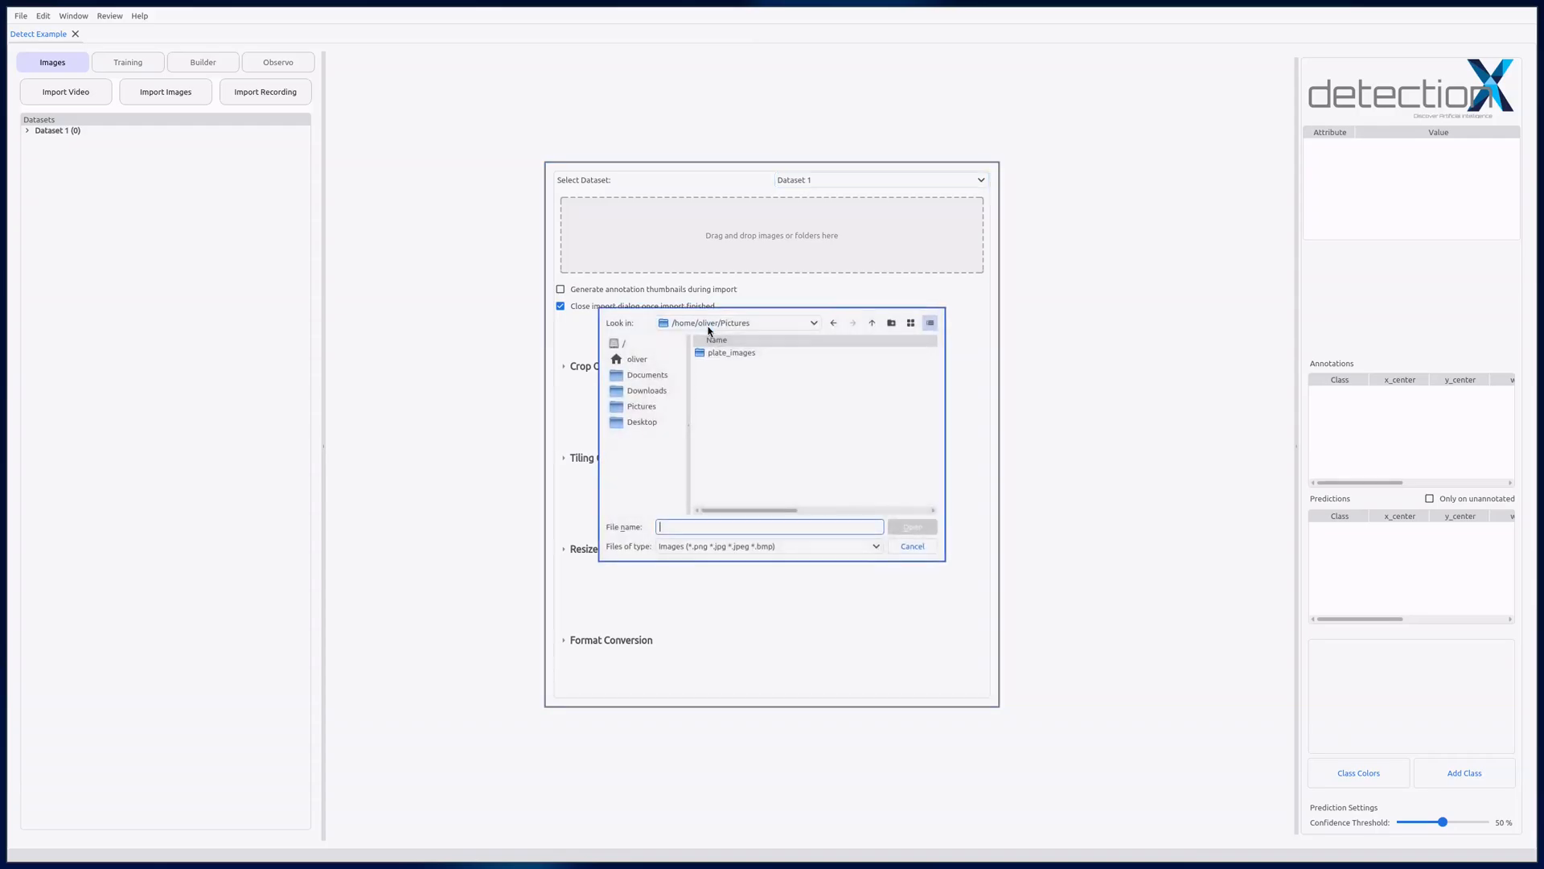
pyautogui.click(731, 358)
pyautogui.doubleClick(731, 358)
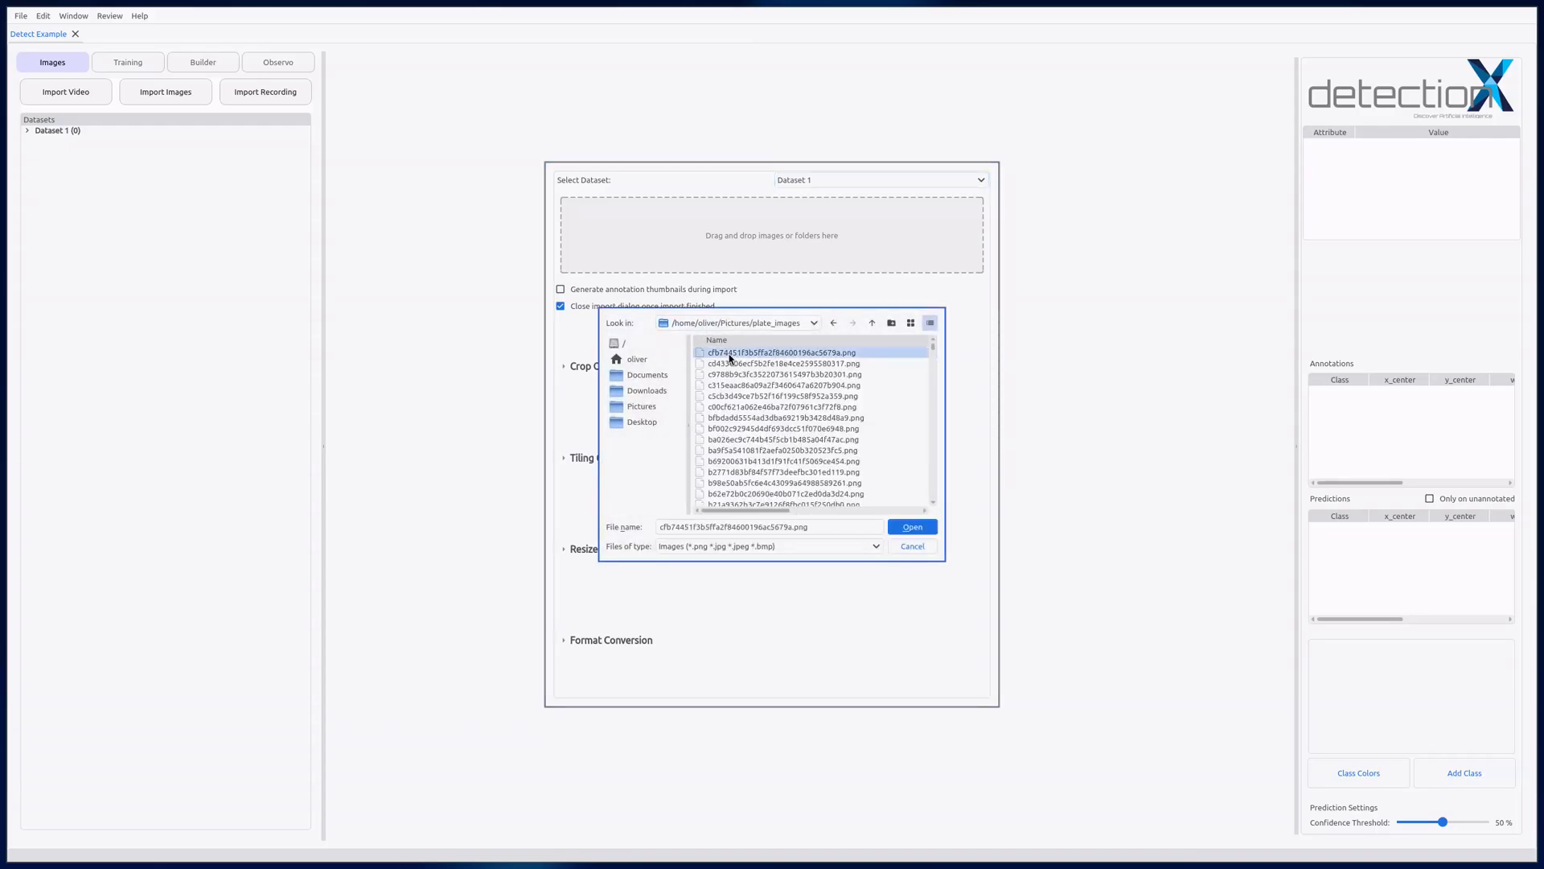
pyautogui.hotkey('ctrl', 'a')
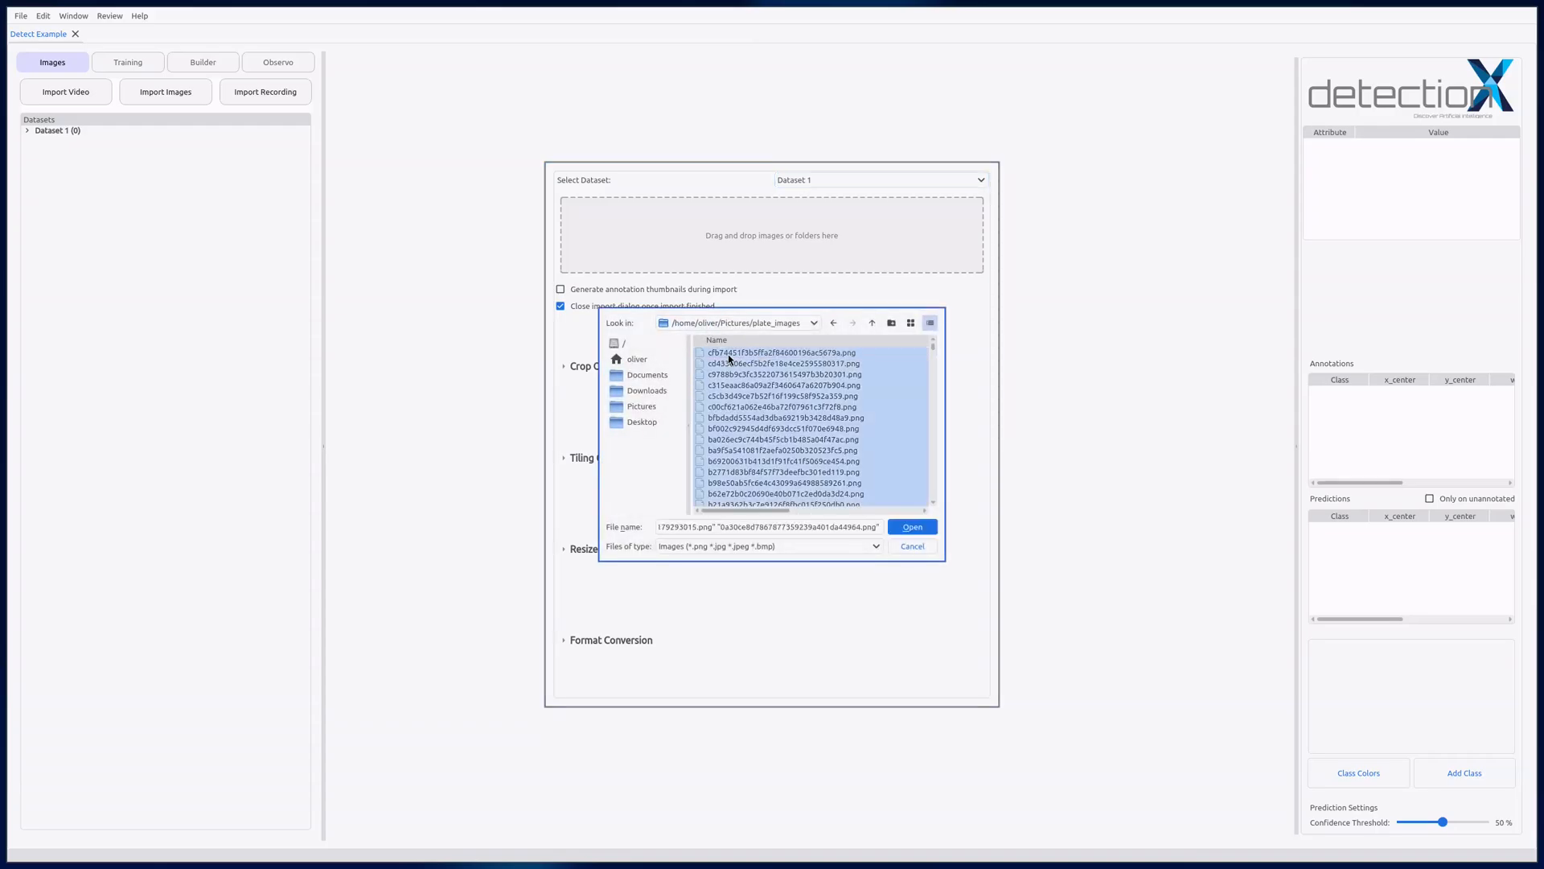
pyautogui.click(907, 529)
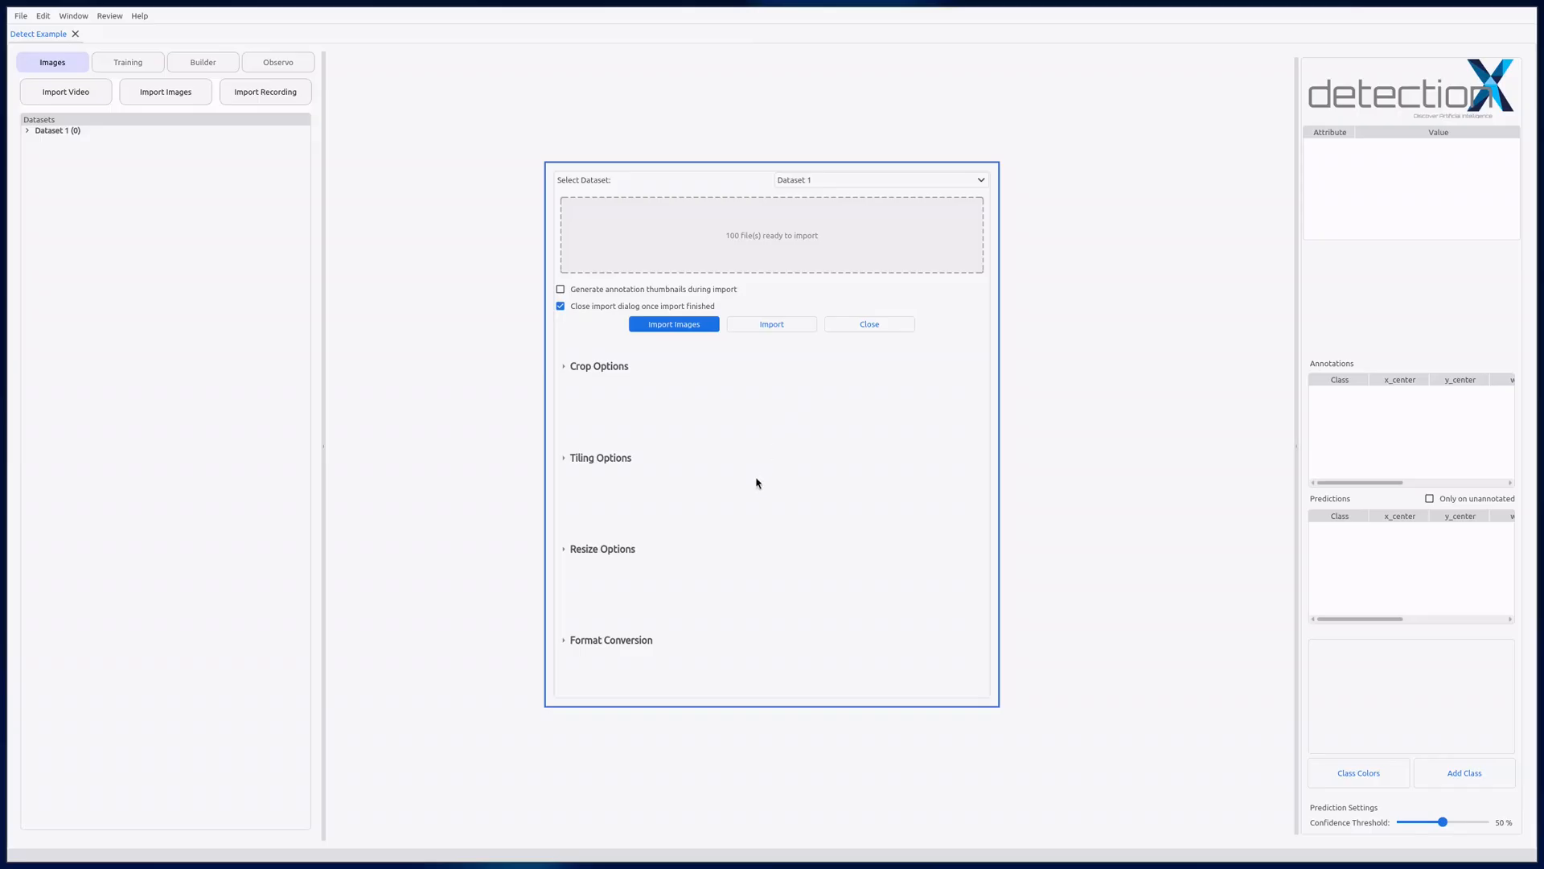
# Step: Check the format conversion and resize options, leave both disabled, and import the chosen images
pyautogui.click(609, 639)
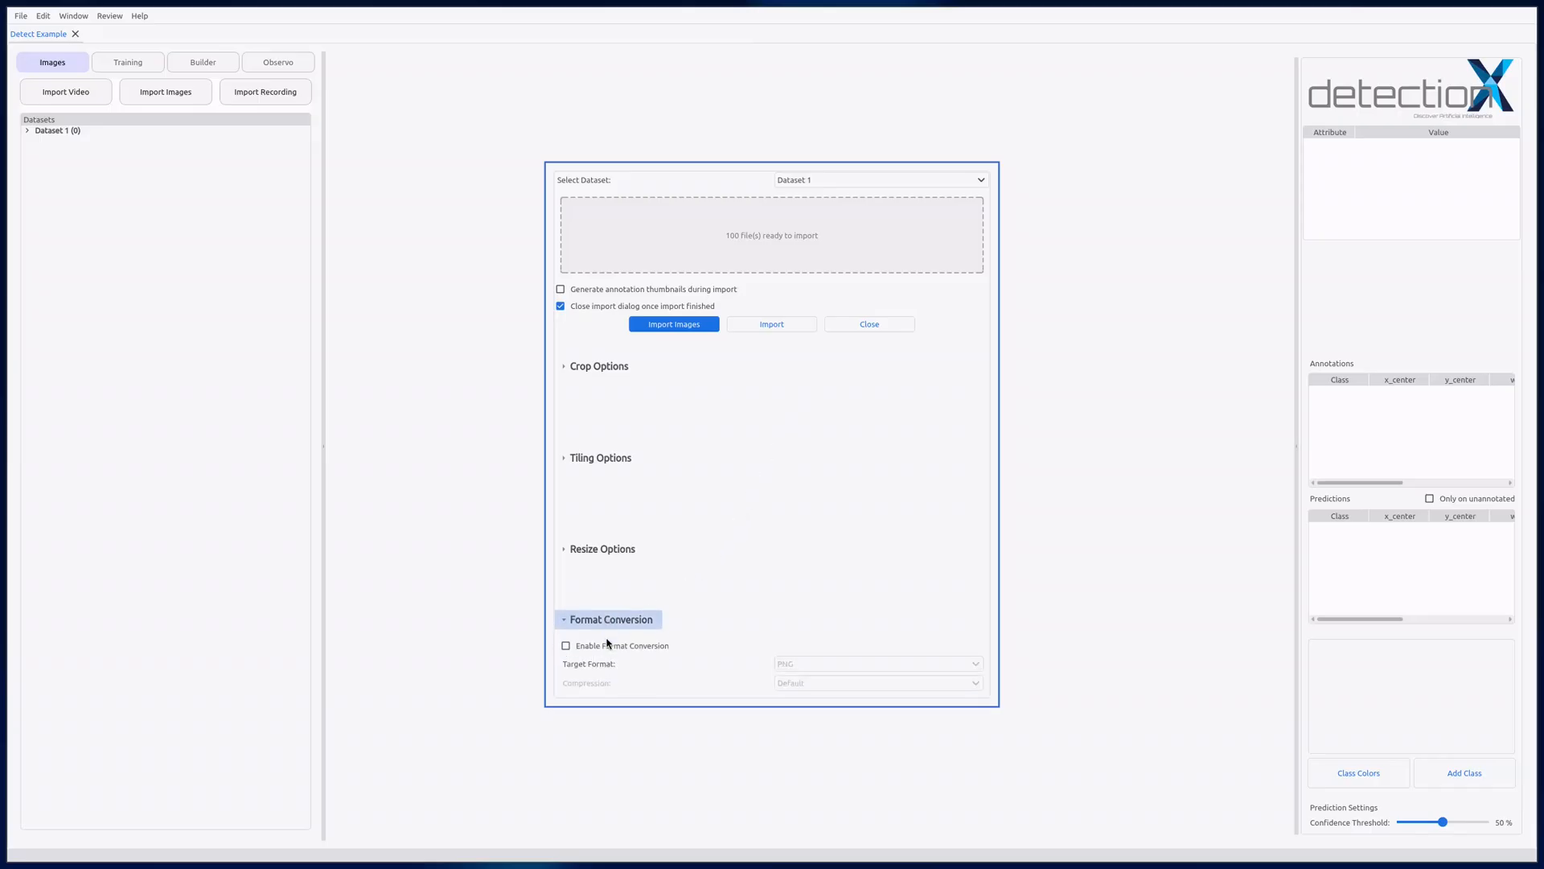
pyautogui.click(600, 550)
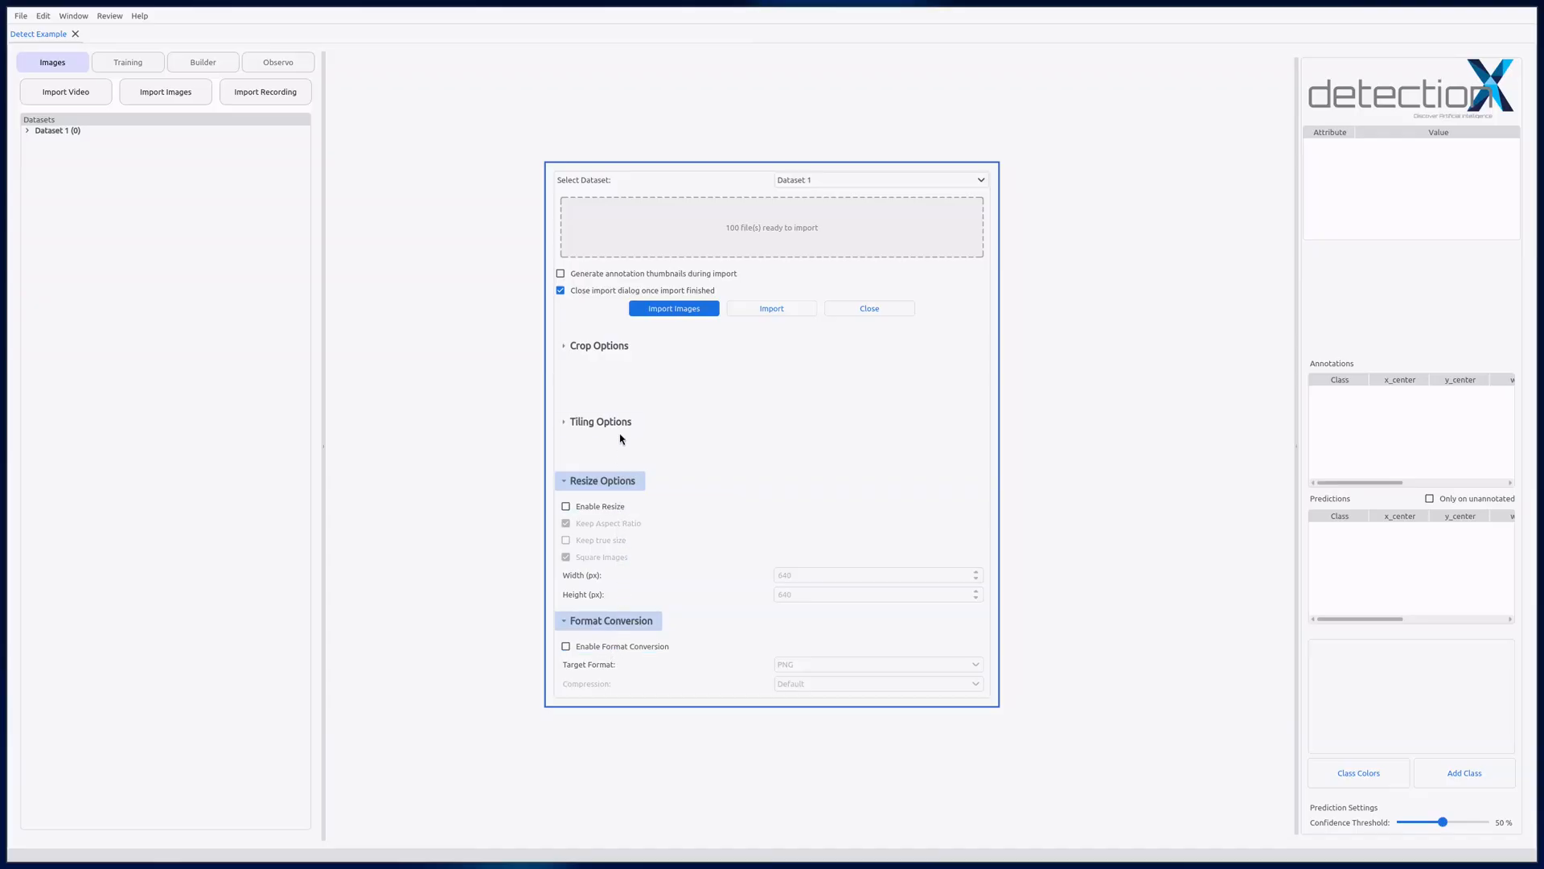
pyautogui.click(792, 313)
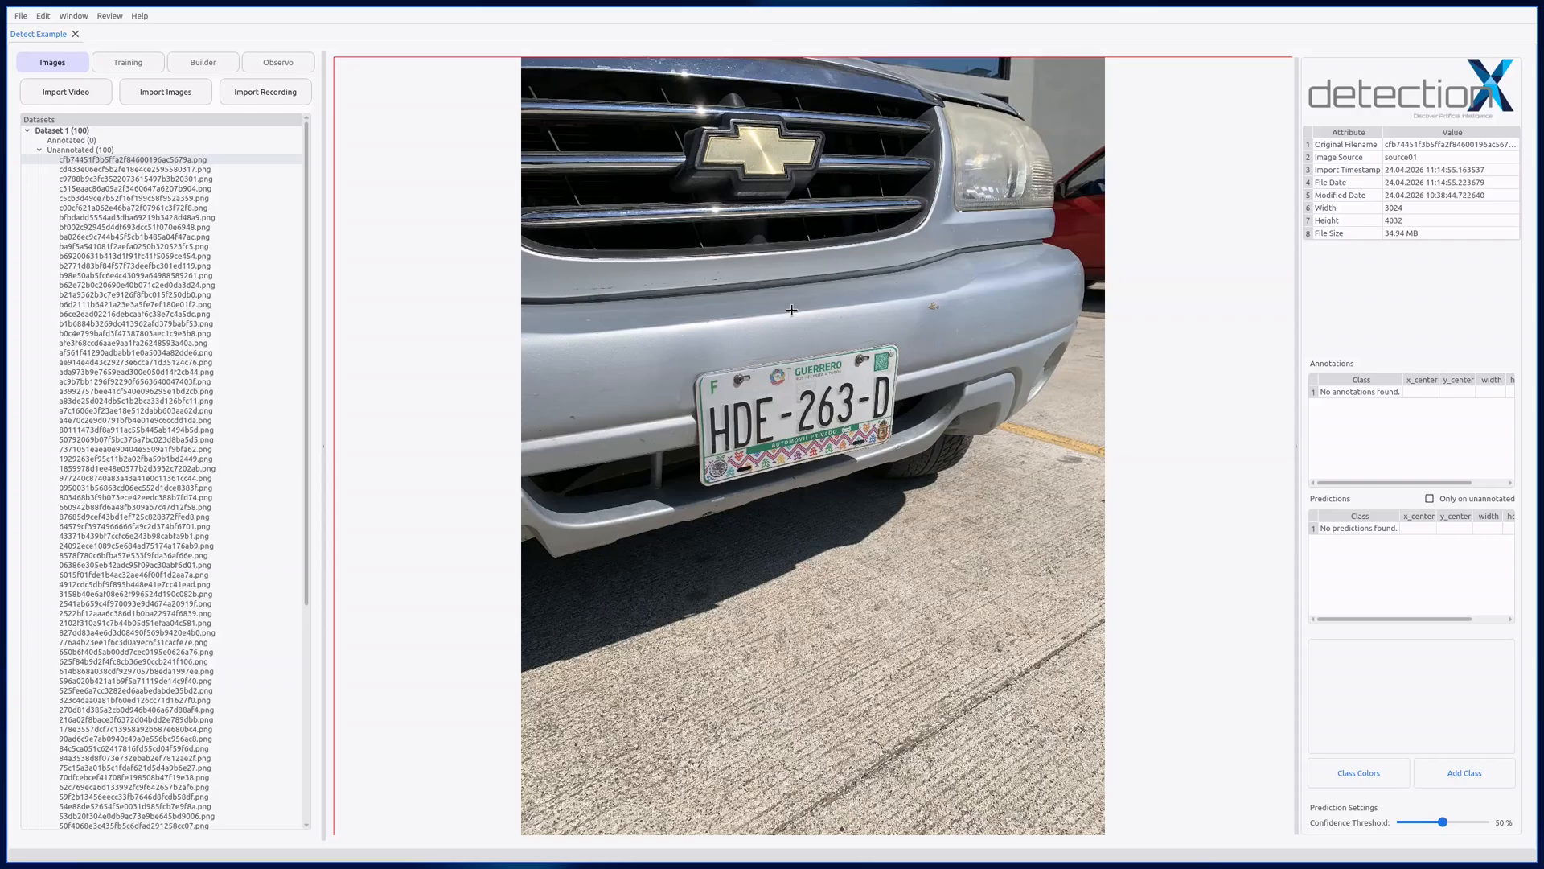
# Step: On the sixth unannotated image, draw a box about 0.20 by 0.09 of the image around the licence plate and assign it a new class "plate"
pyautogui.press('Down')
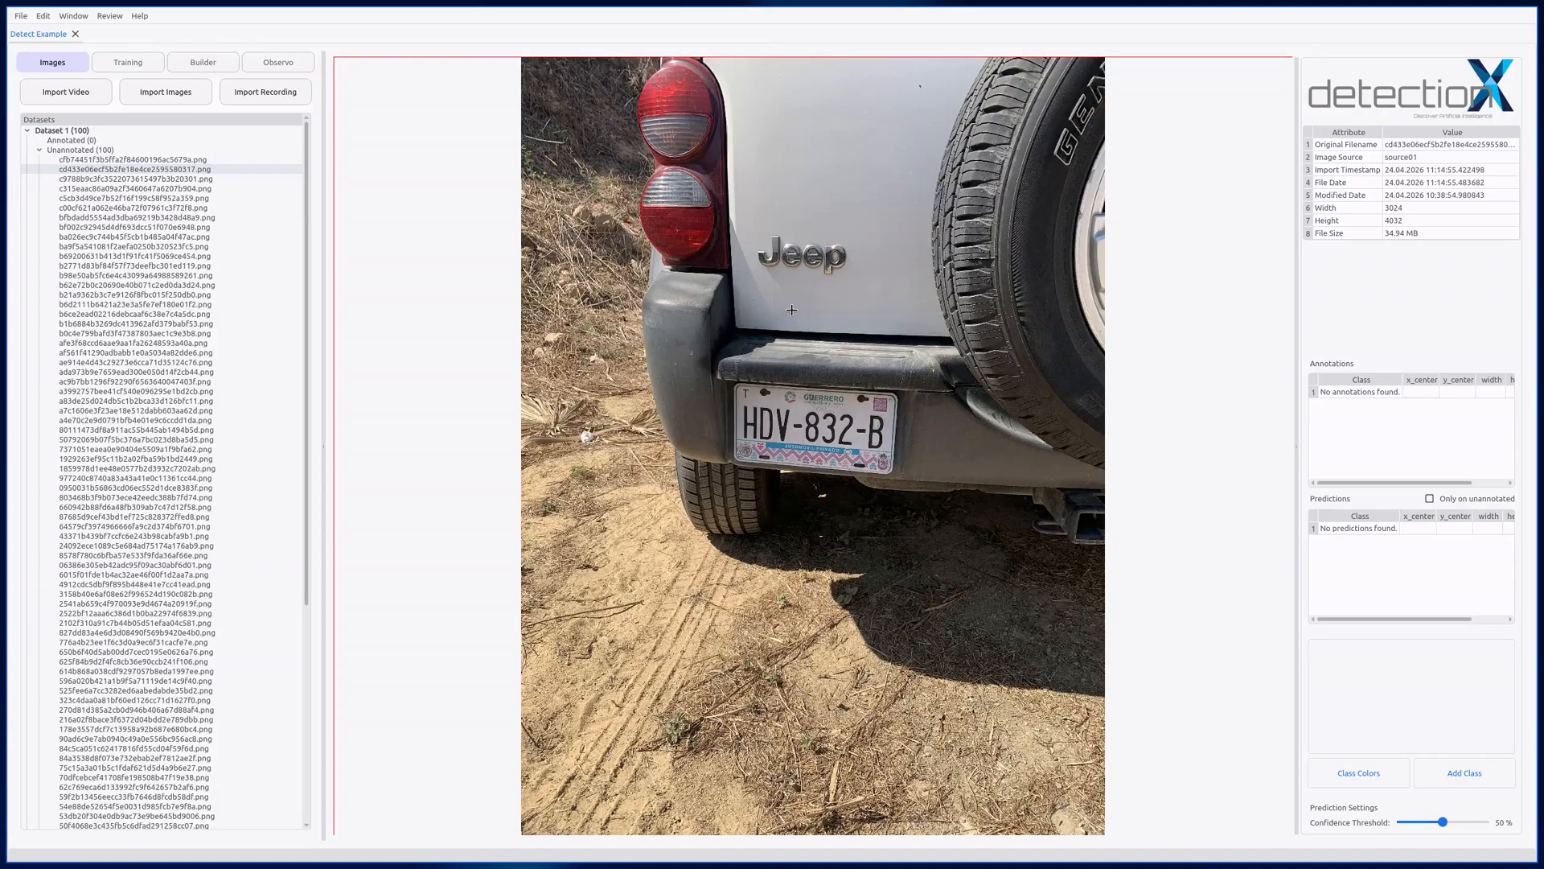
pyautogui.press('Down')
pyautogui.press('Down')
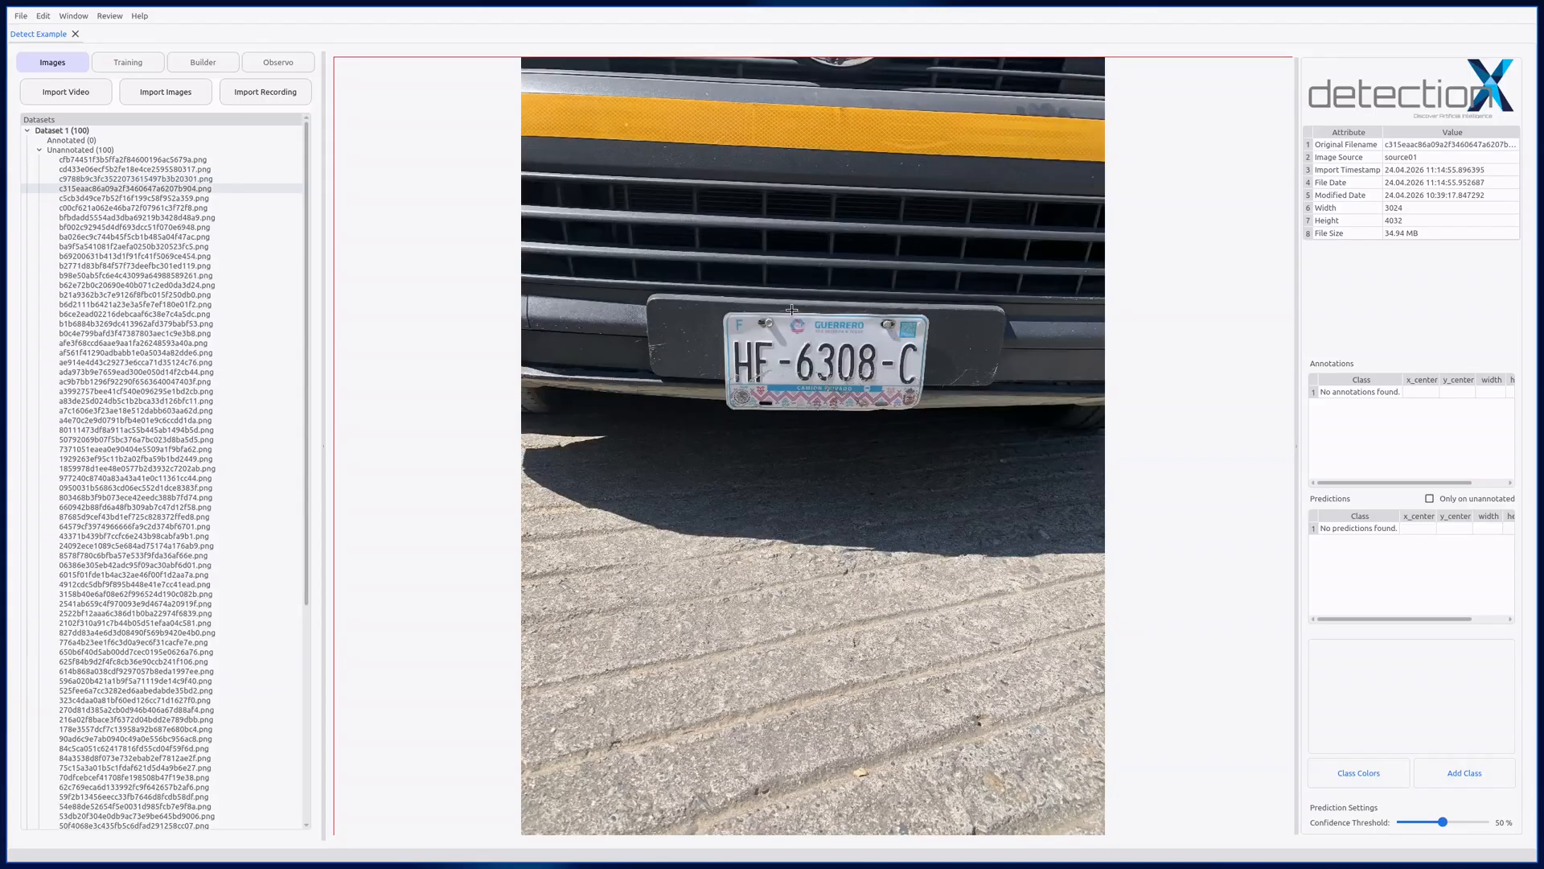
pyautogui.press('Down')
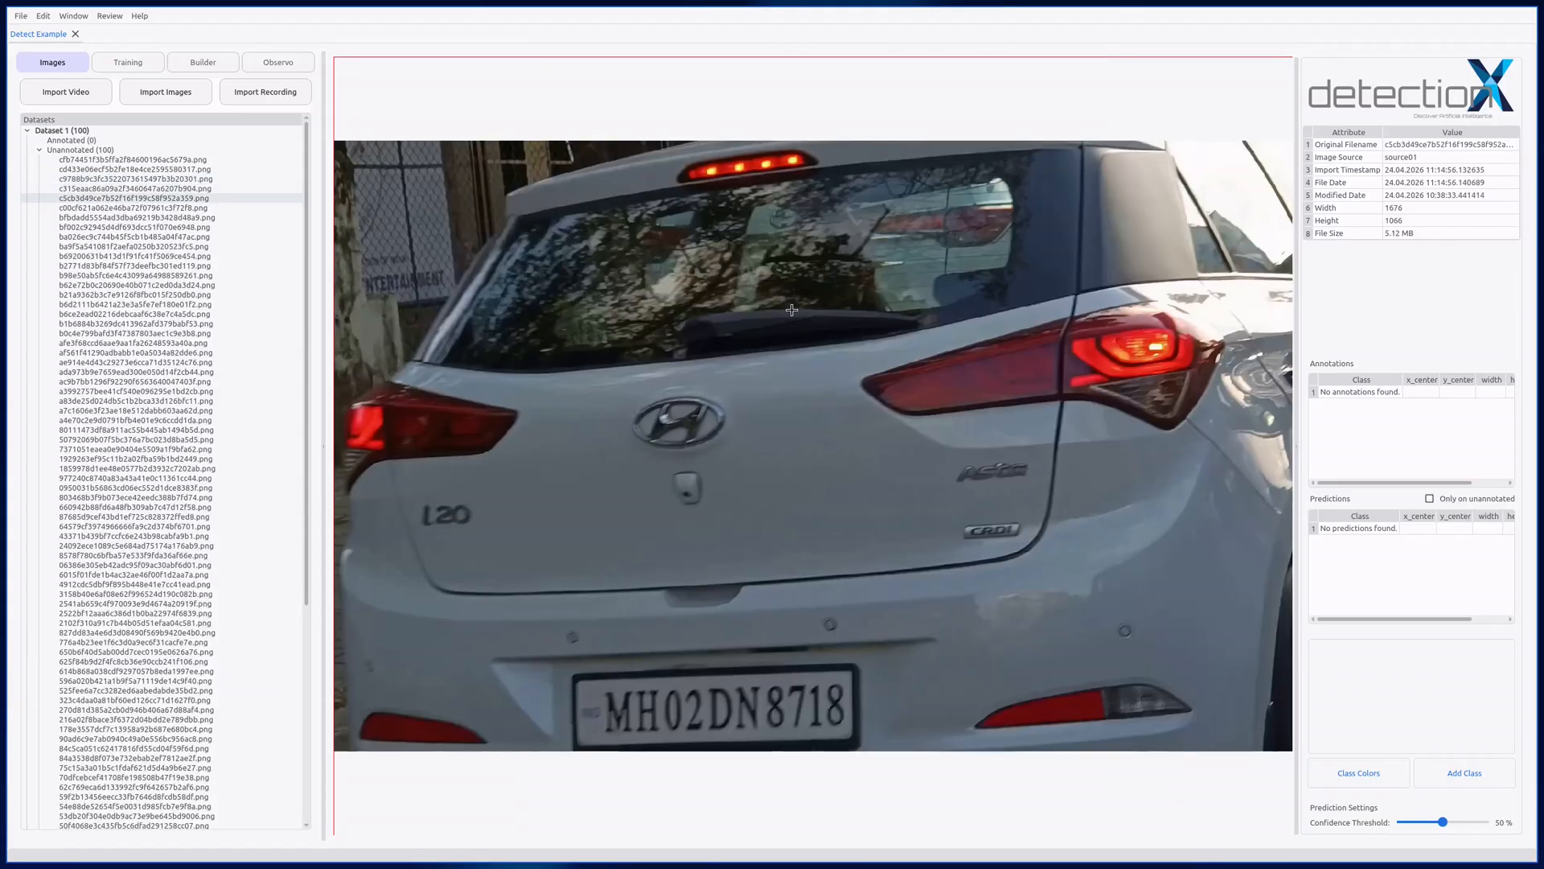
pyautogui.press('Down')
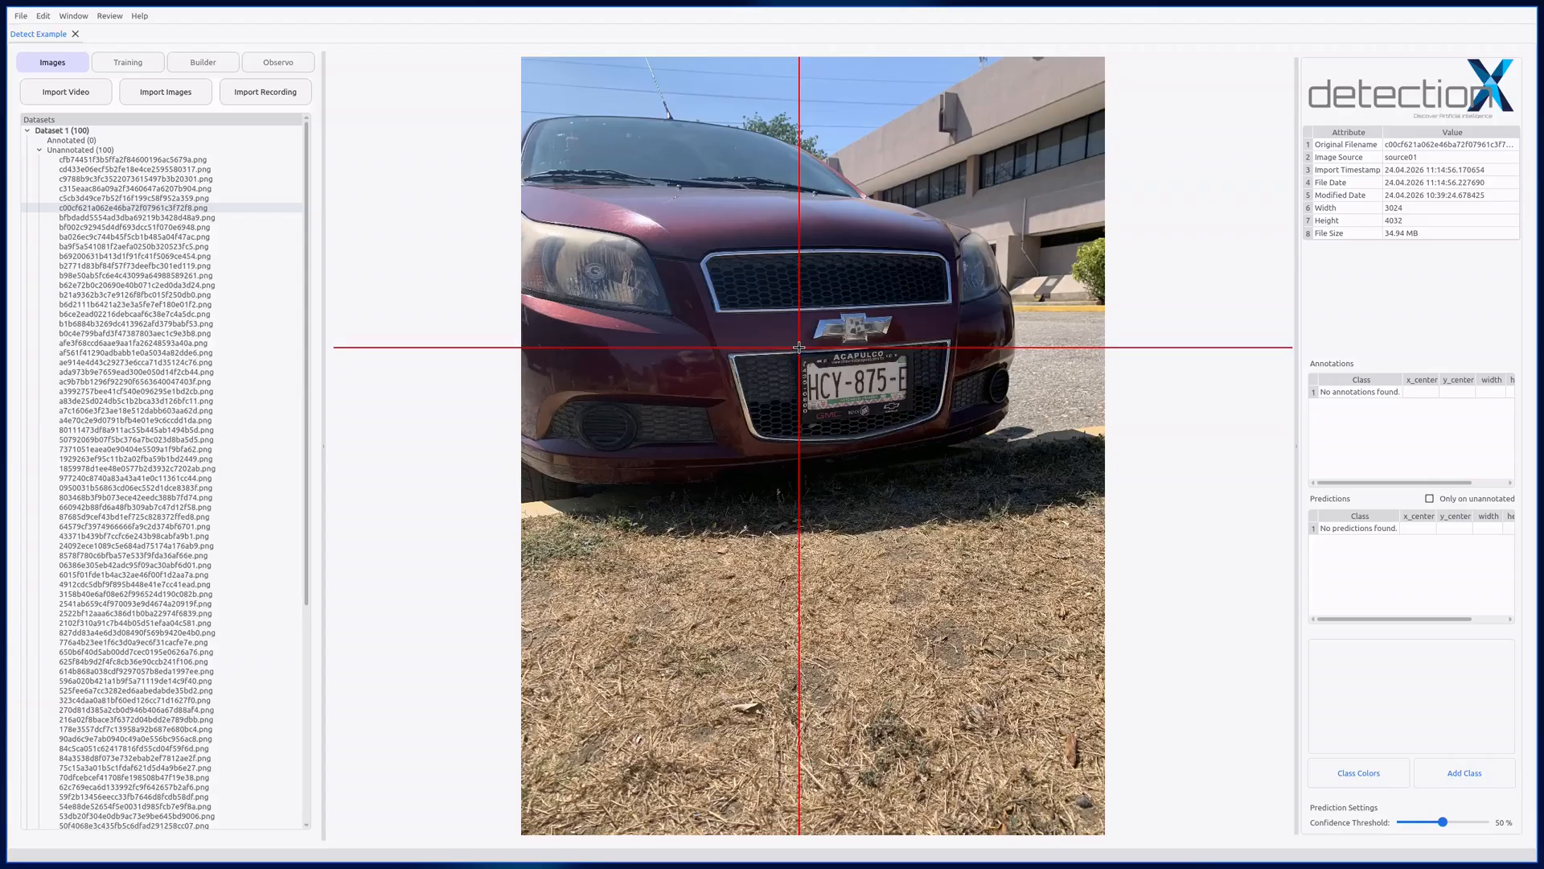
pyautogui.moveTo(798, 348)
pyautogui.mouseDown()
pyautogui.moveTo(861, 370)
pyautogui.moveTo(915, 421)
pyautogui.mouseUp()
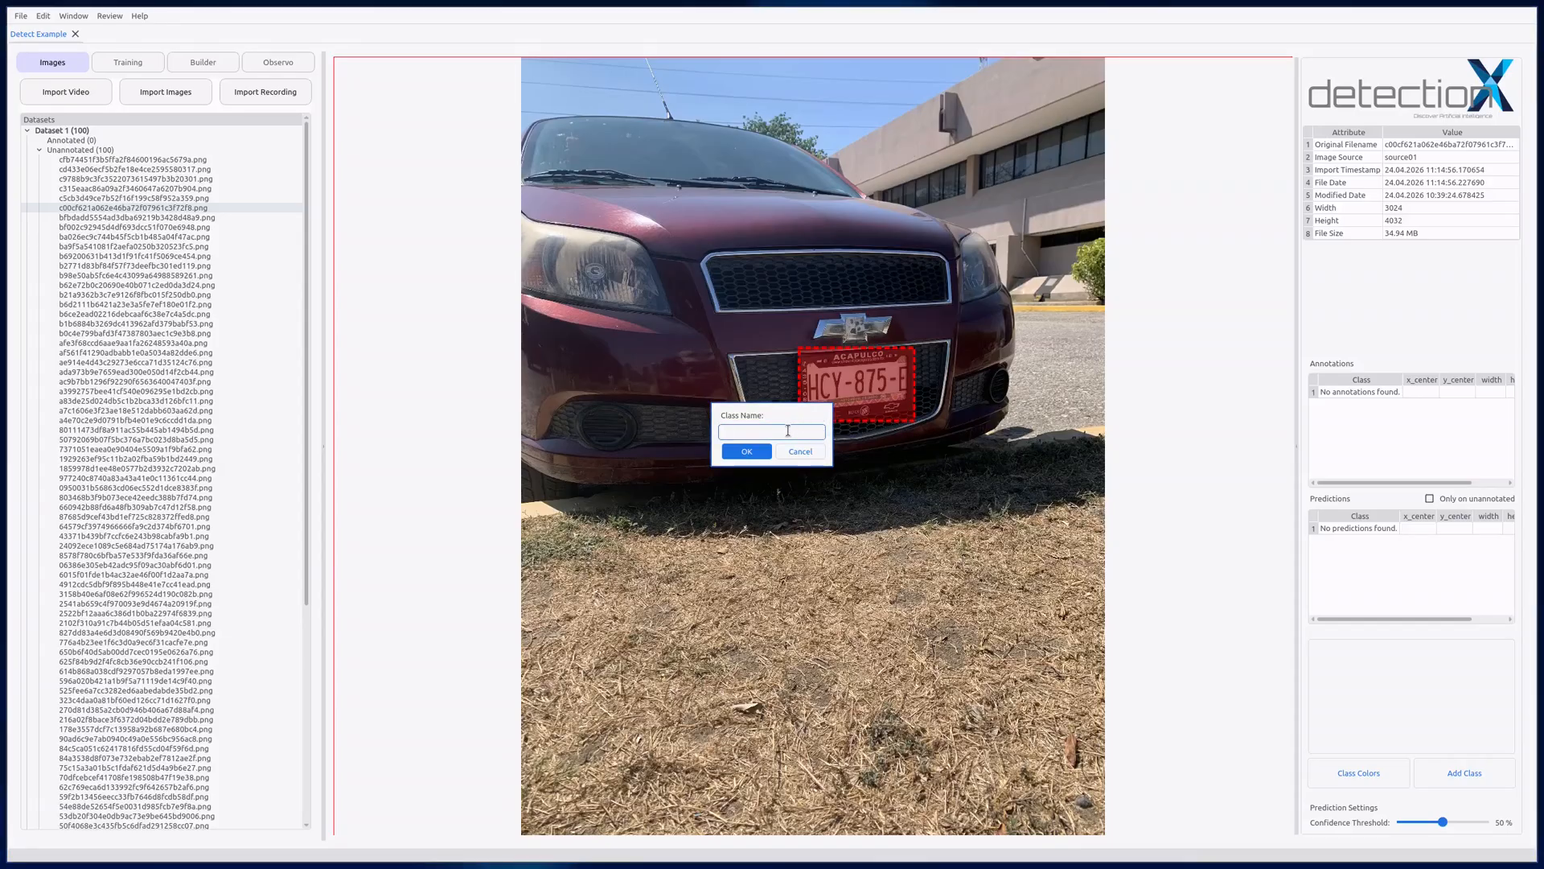
pyautogui.write('plate')
pyautogui.click(758, 455)
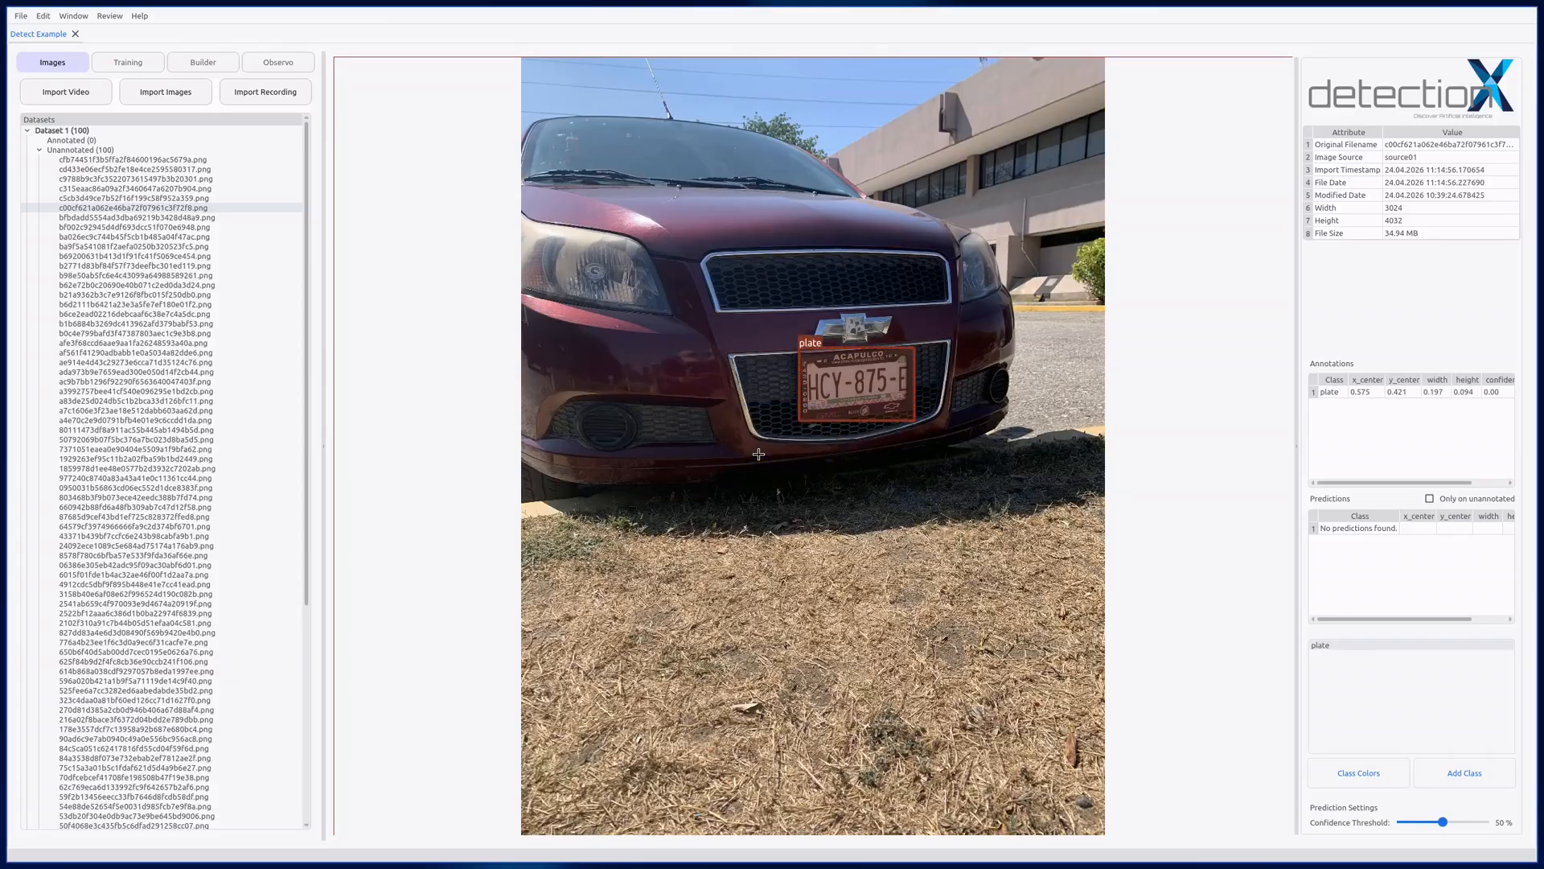
# Step: Add a class named "car", and with the licence plate annotation selected, switch its class to car and back to plate
pyautogui.click(854, 383)
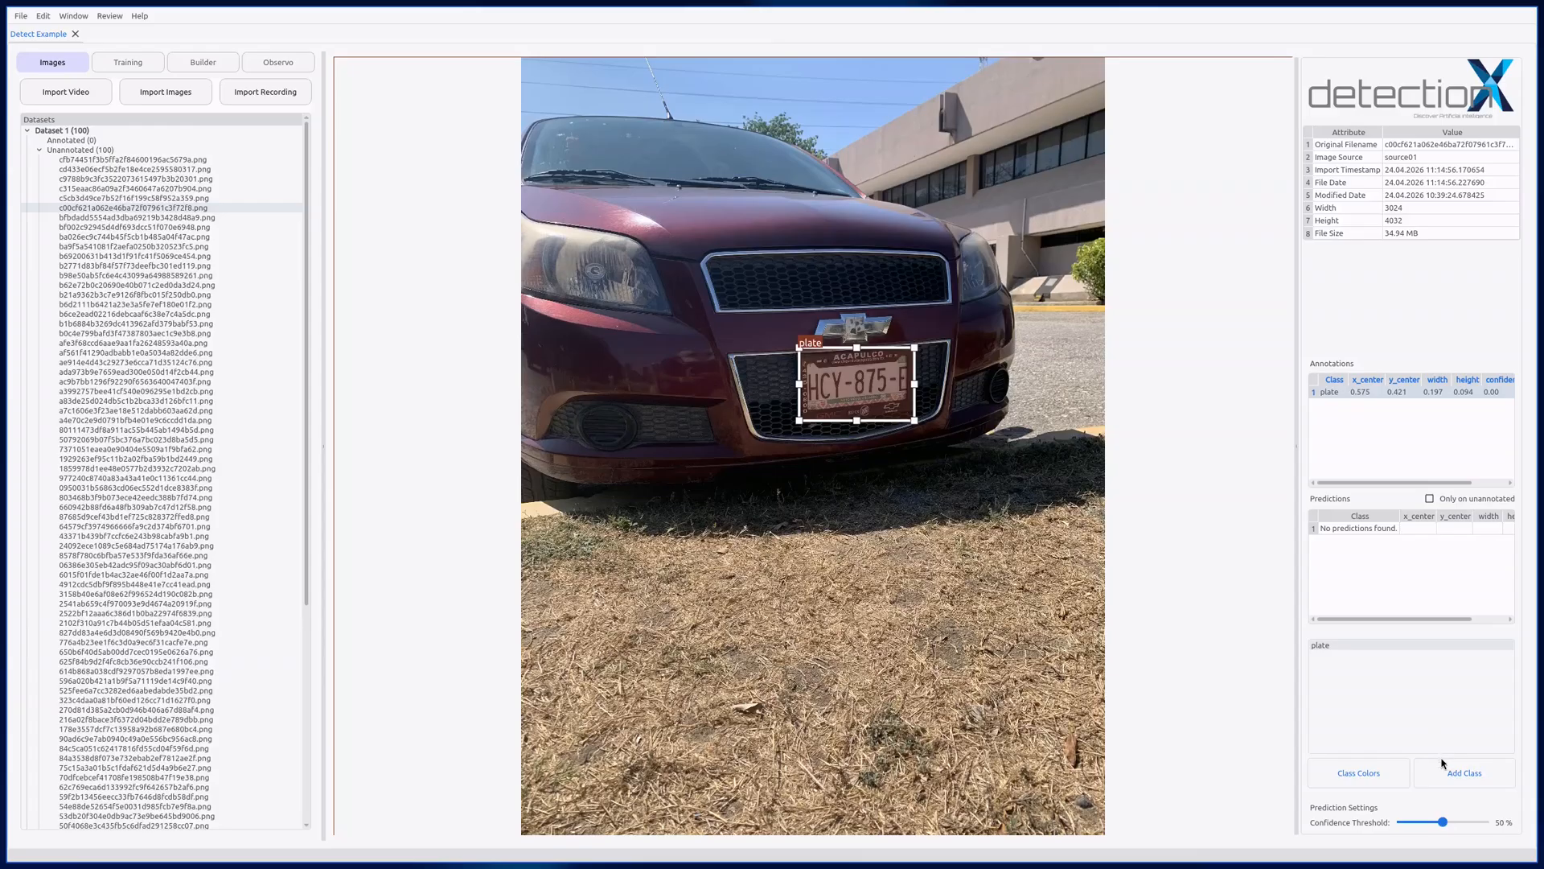
pyautogui.click(1483, 784)
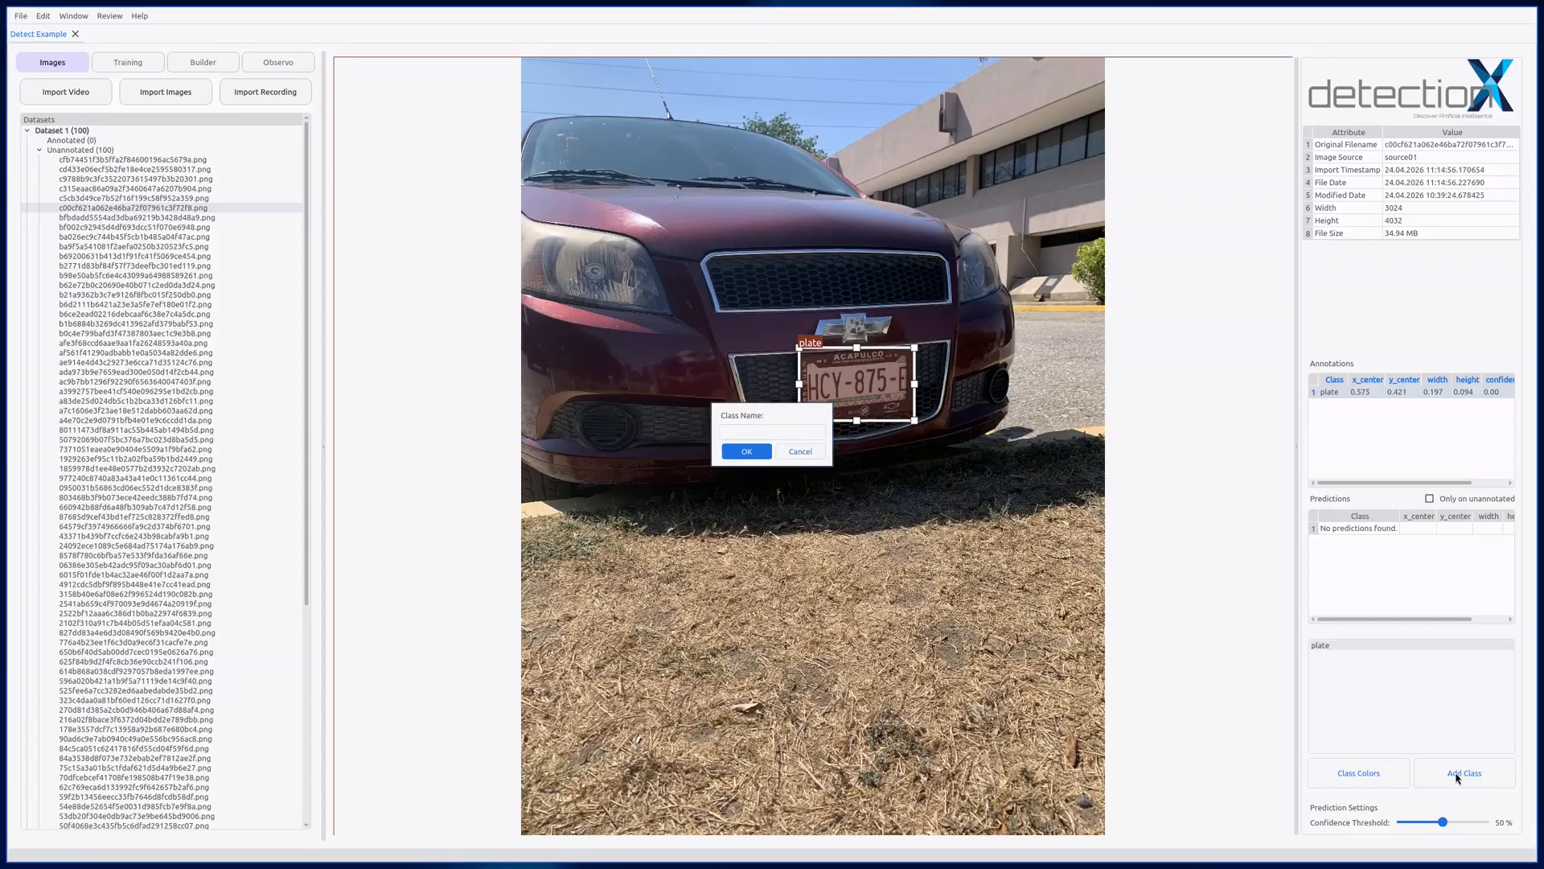
pyautogui.click(759, 432)
pyautogui.write('ca')
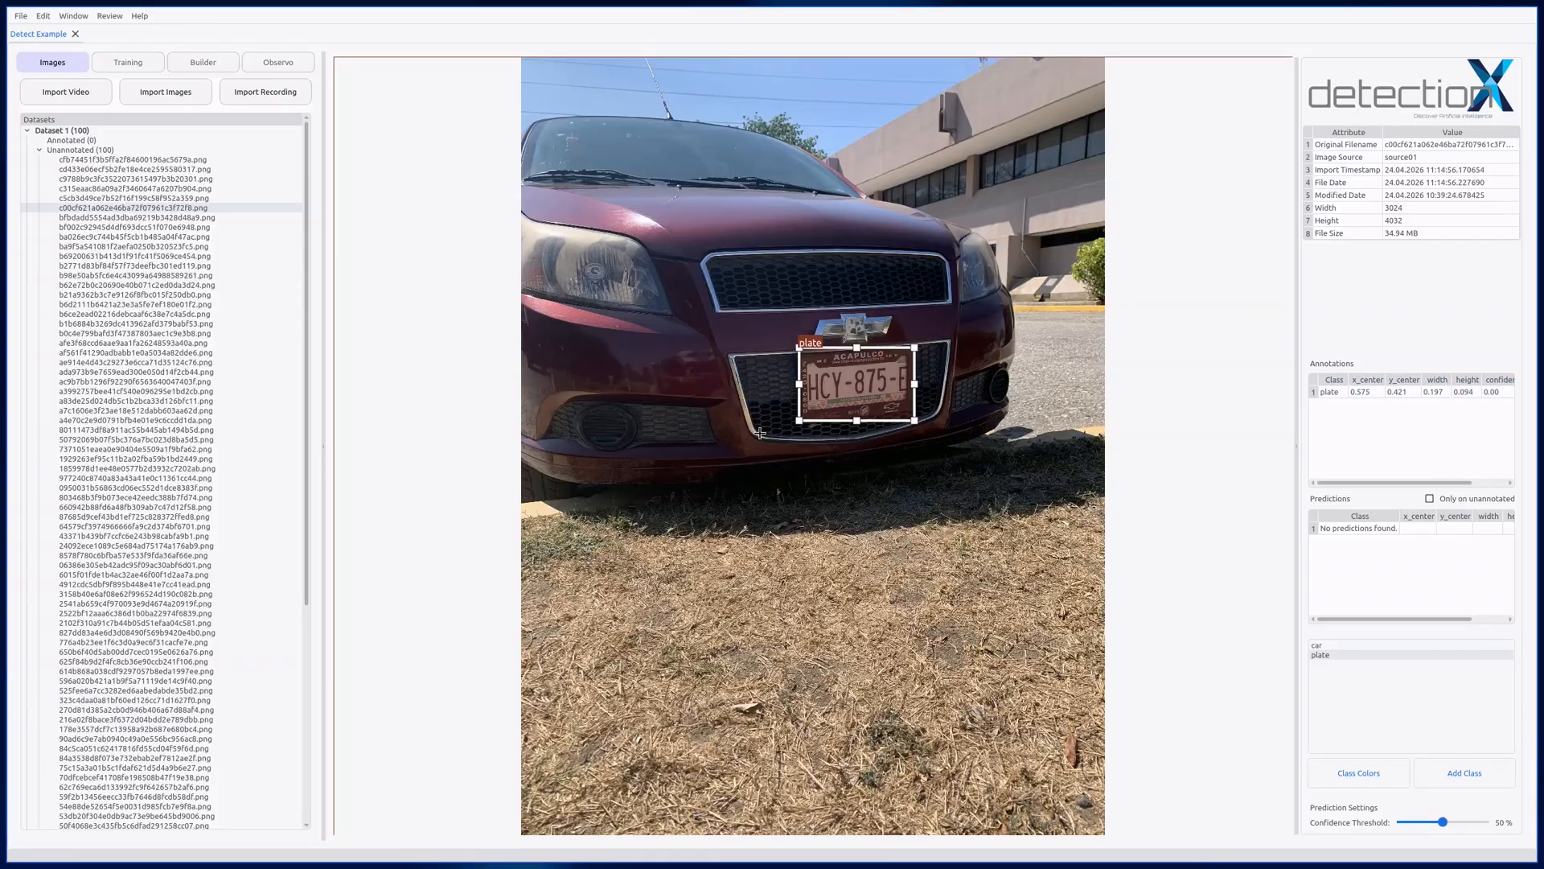
pyautogui.click(1333, 647)
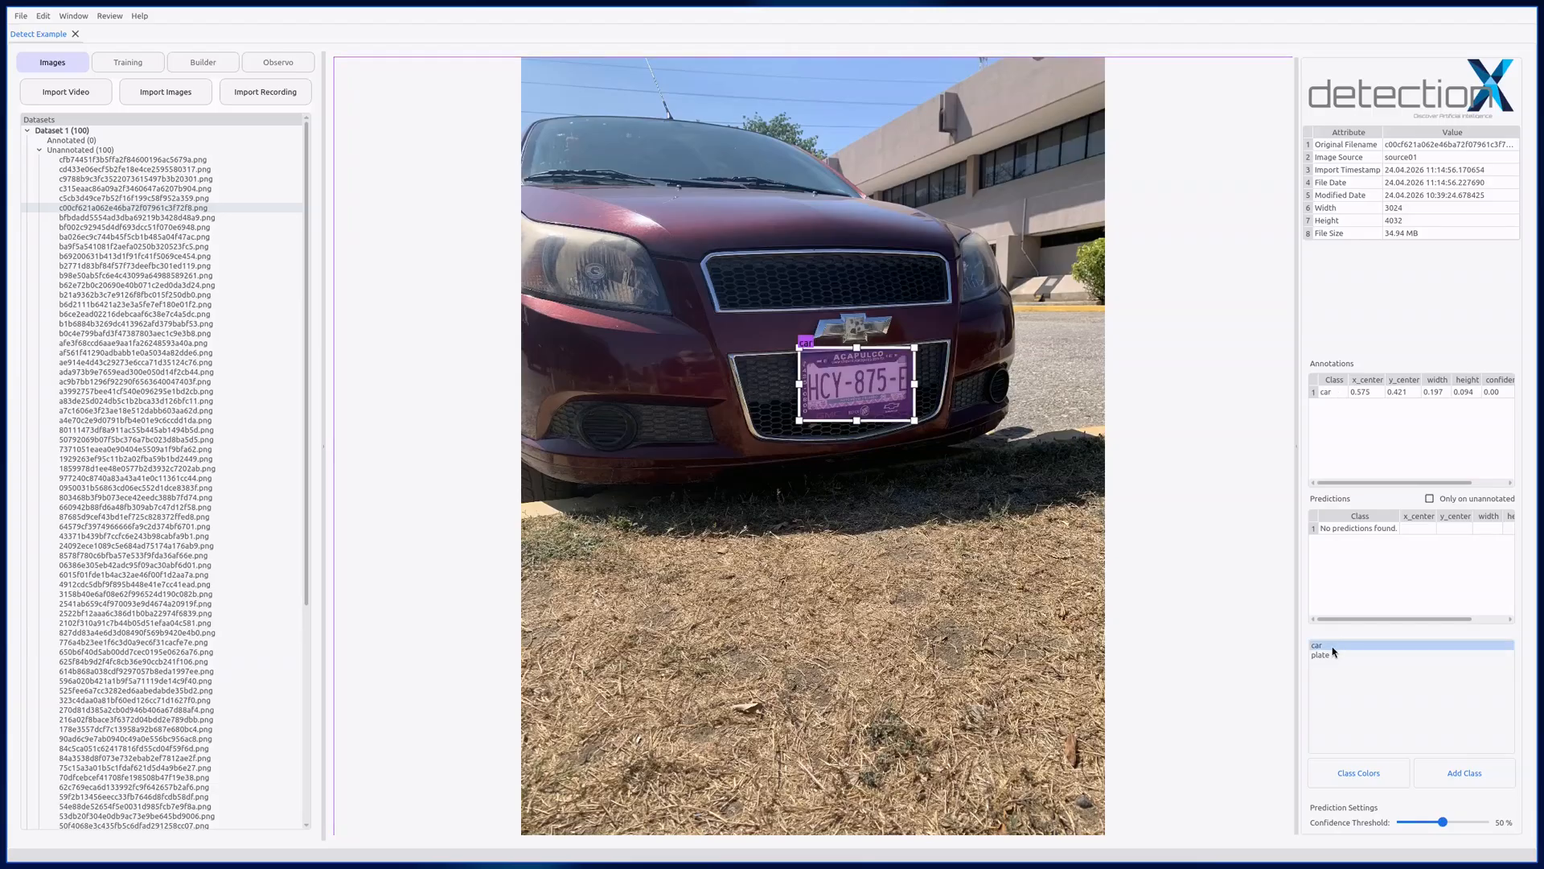
pyautogui.click(1334, 654)
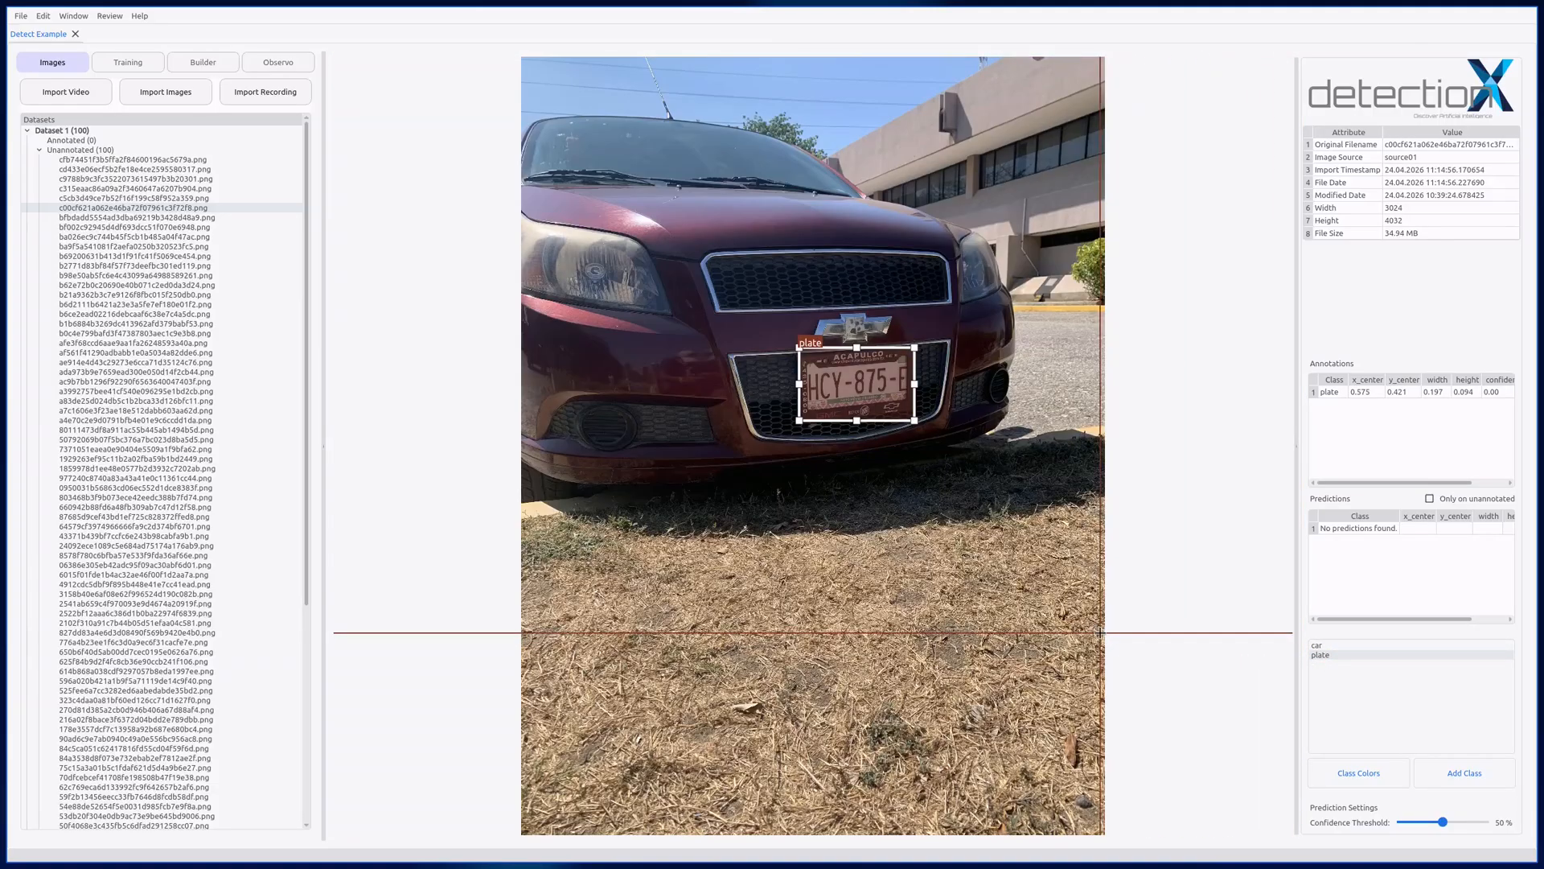
# Step: Draw a bounding box of class car around the whole visible maroon car
pyautogui.click(1321, 645)
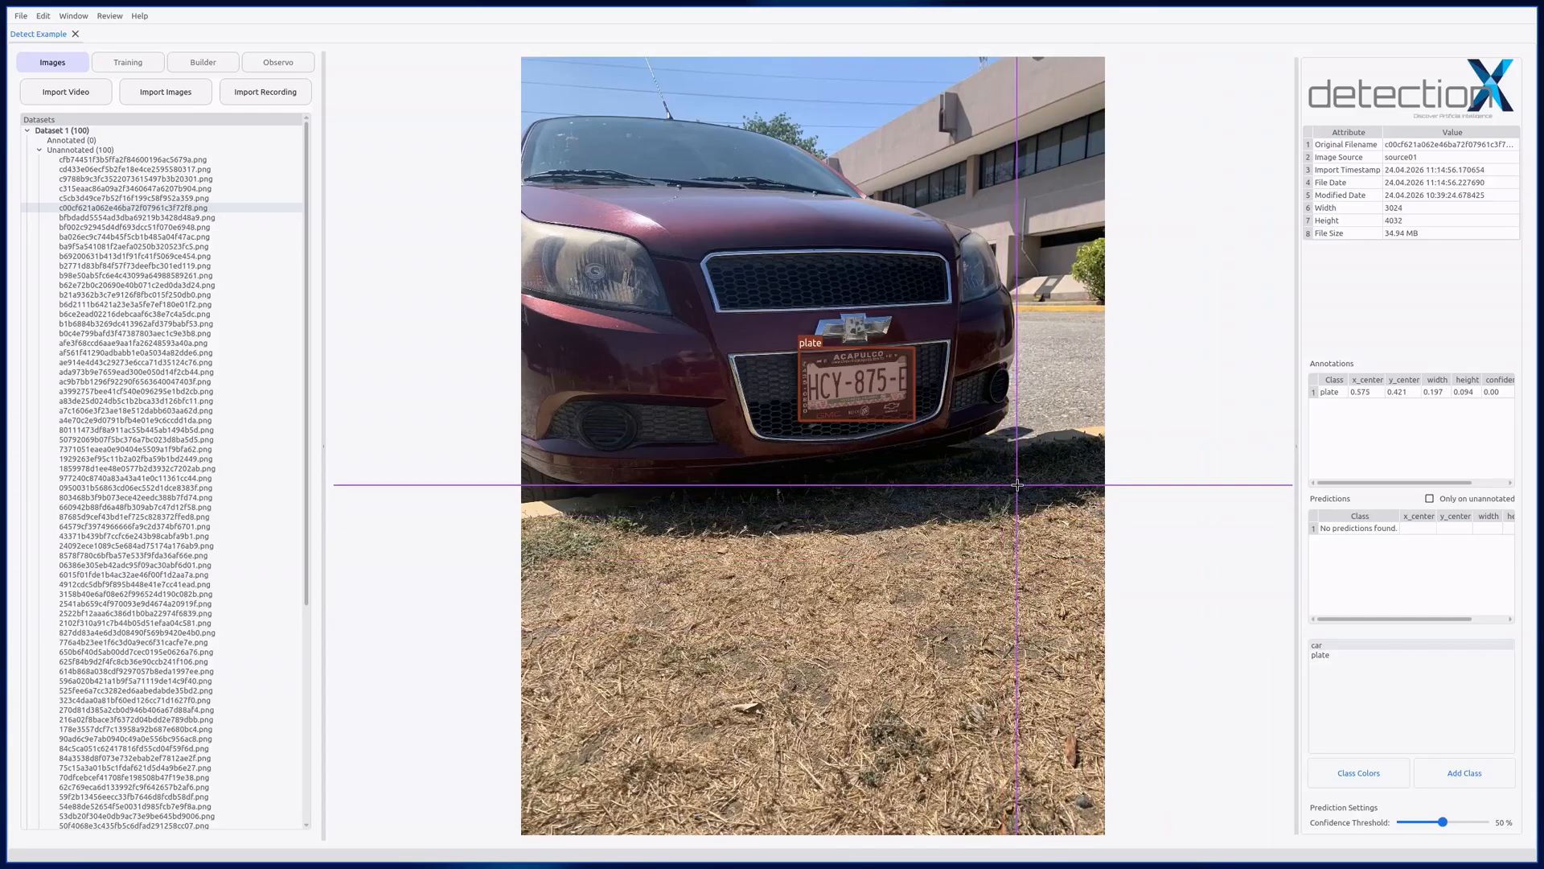
pyautogui.moveTo(1017, 485); pyautogui.dragTo(519, 114)
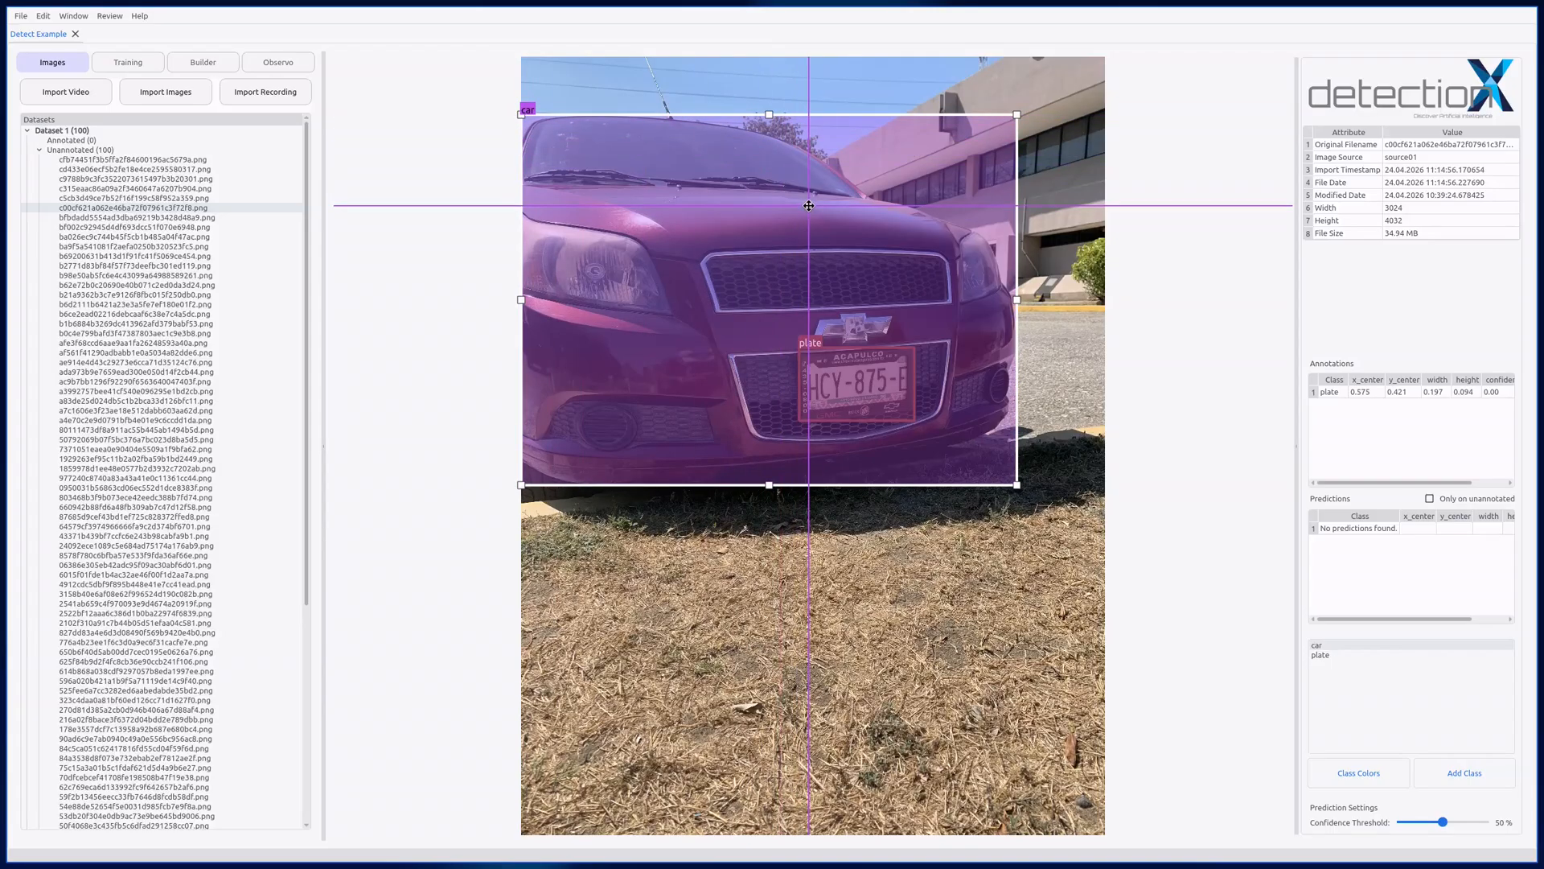
# Step: Set the class colours to red for car and yellow-orange for plate
pyautogui.click(1369, 765)
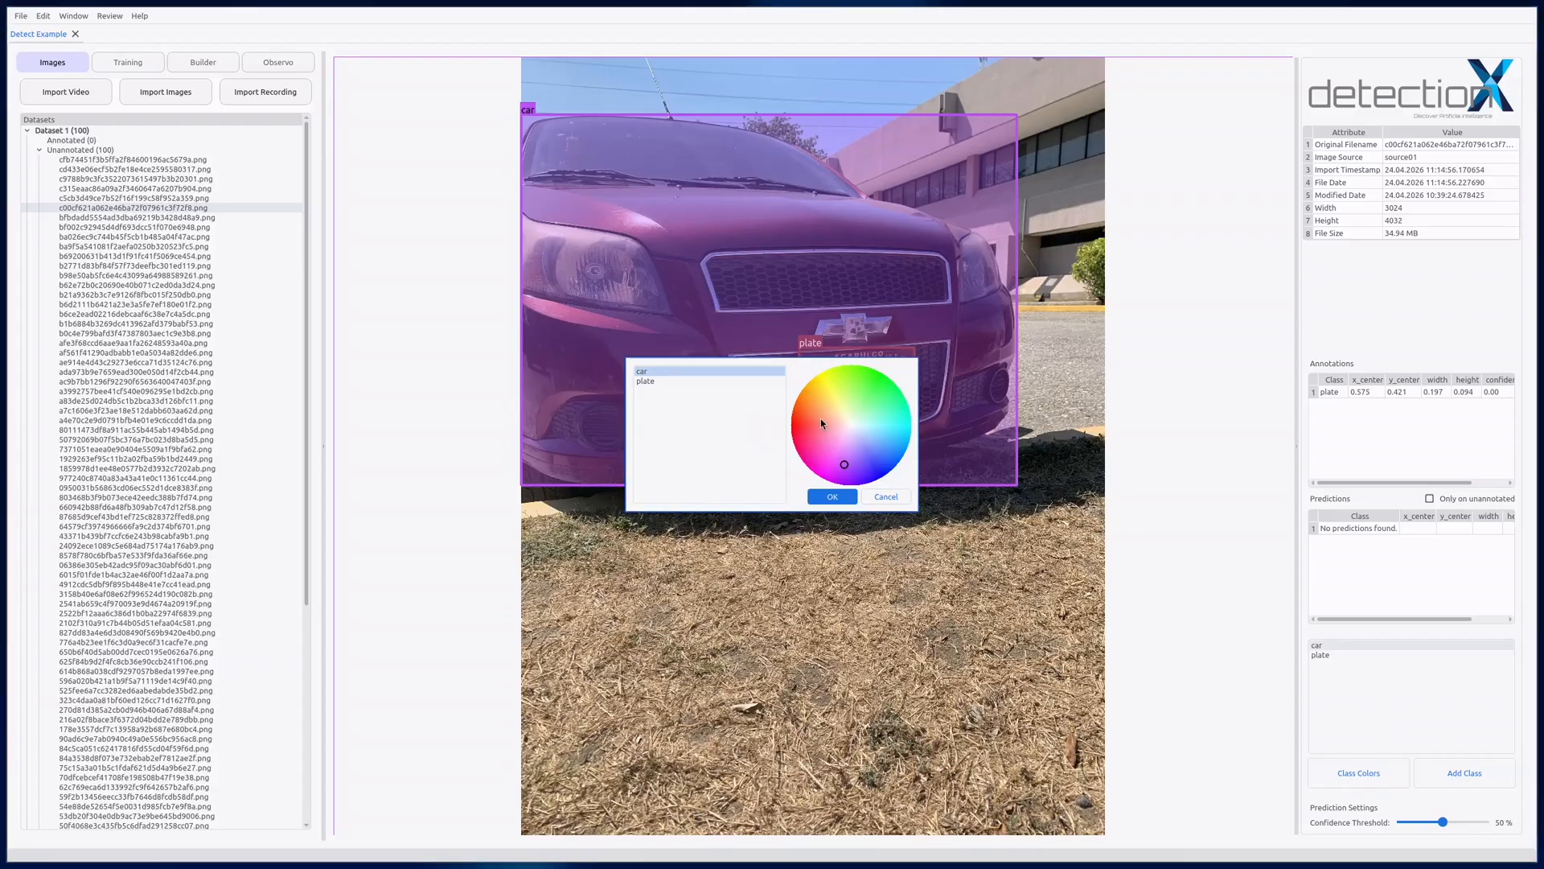
pyautogui.click(793, 426)
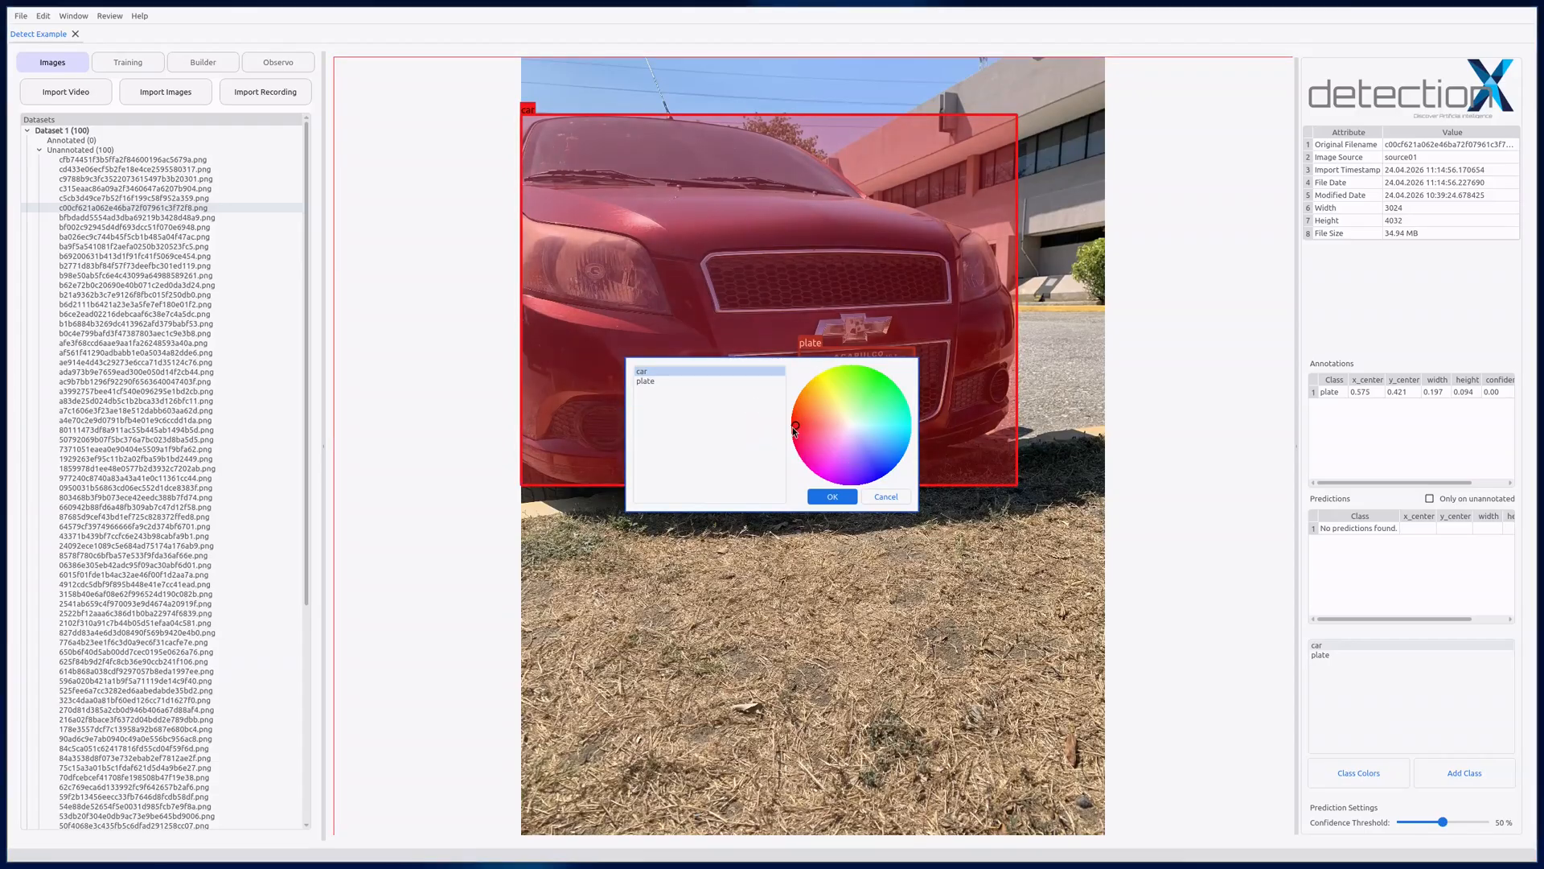
pyautogui.click(676, 381)
pyautogui.click(824, 376)
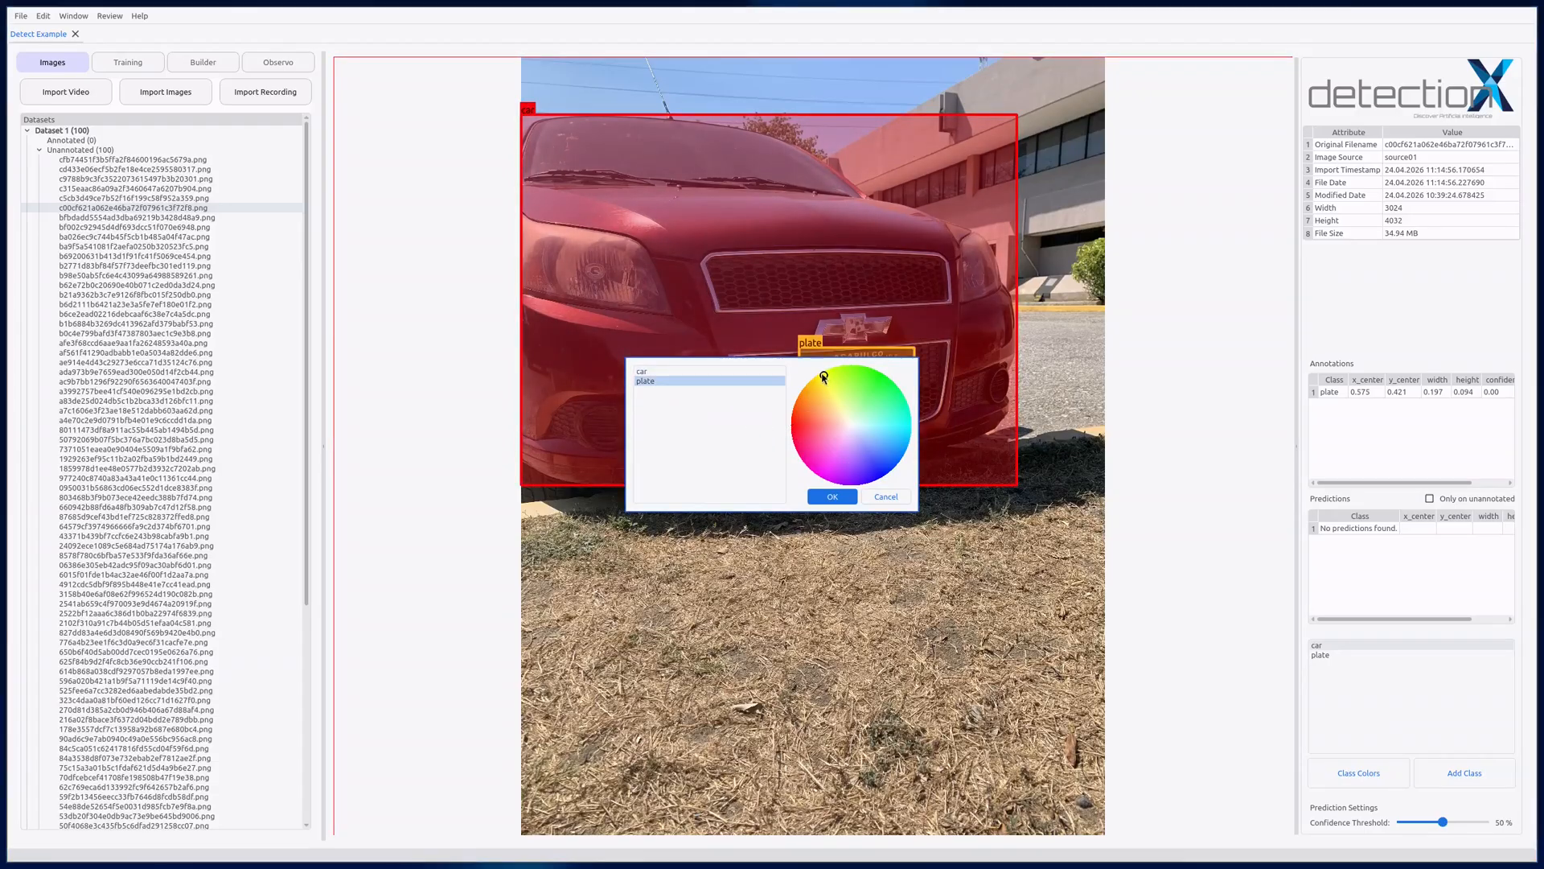
pyautogui.click(832, 496)
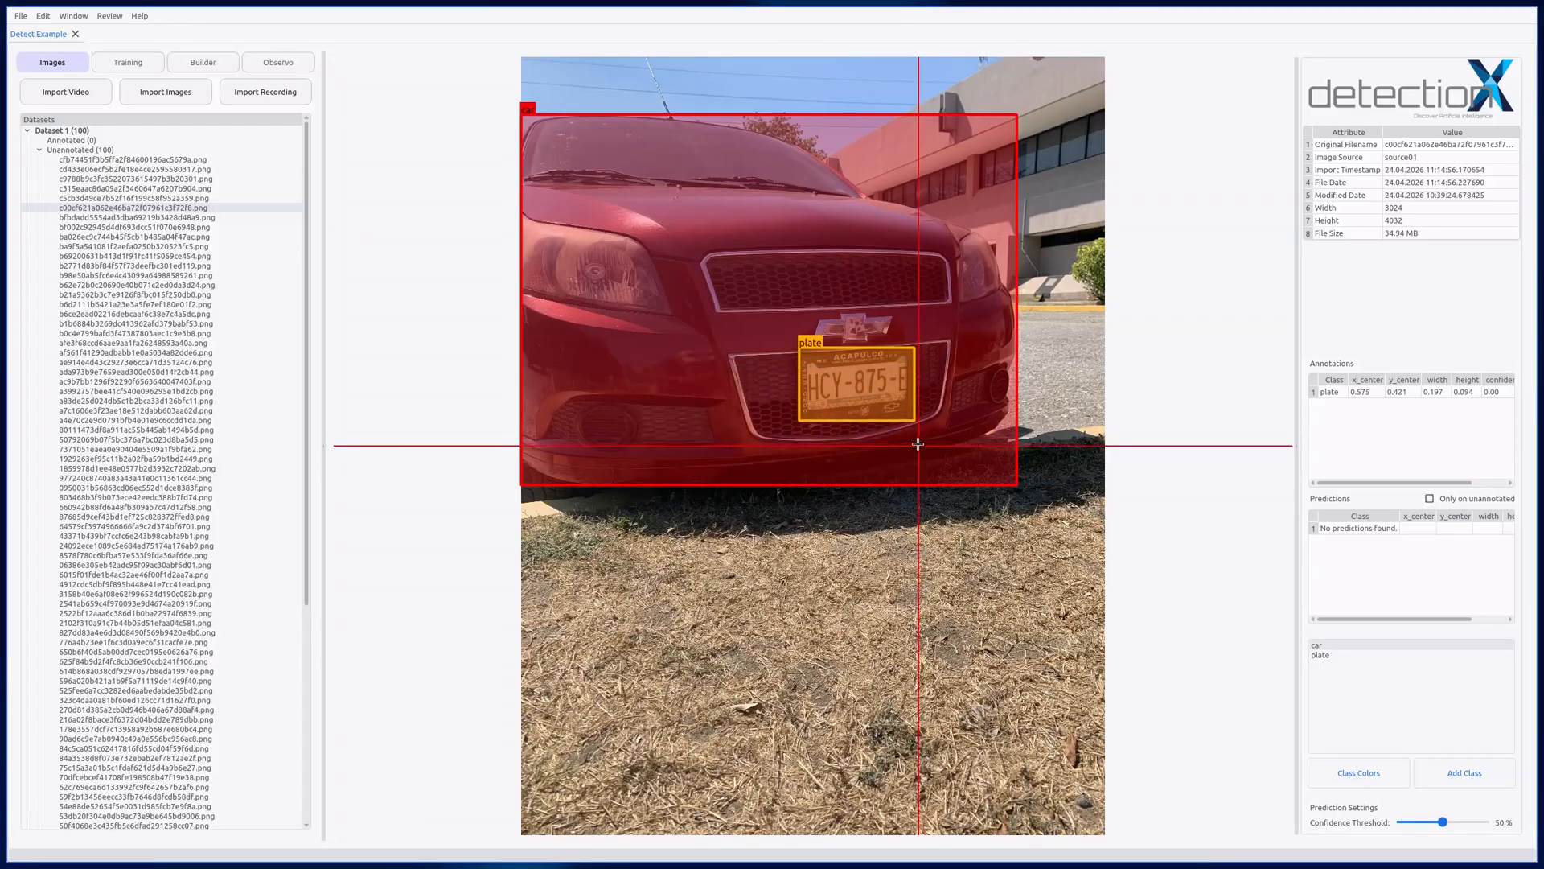
# Step: Cycle the selection back and forth between the overlapping plate and car annotations, finishing with the car box selected
pyautogui.click(864, 386)
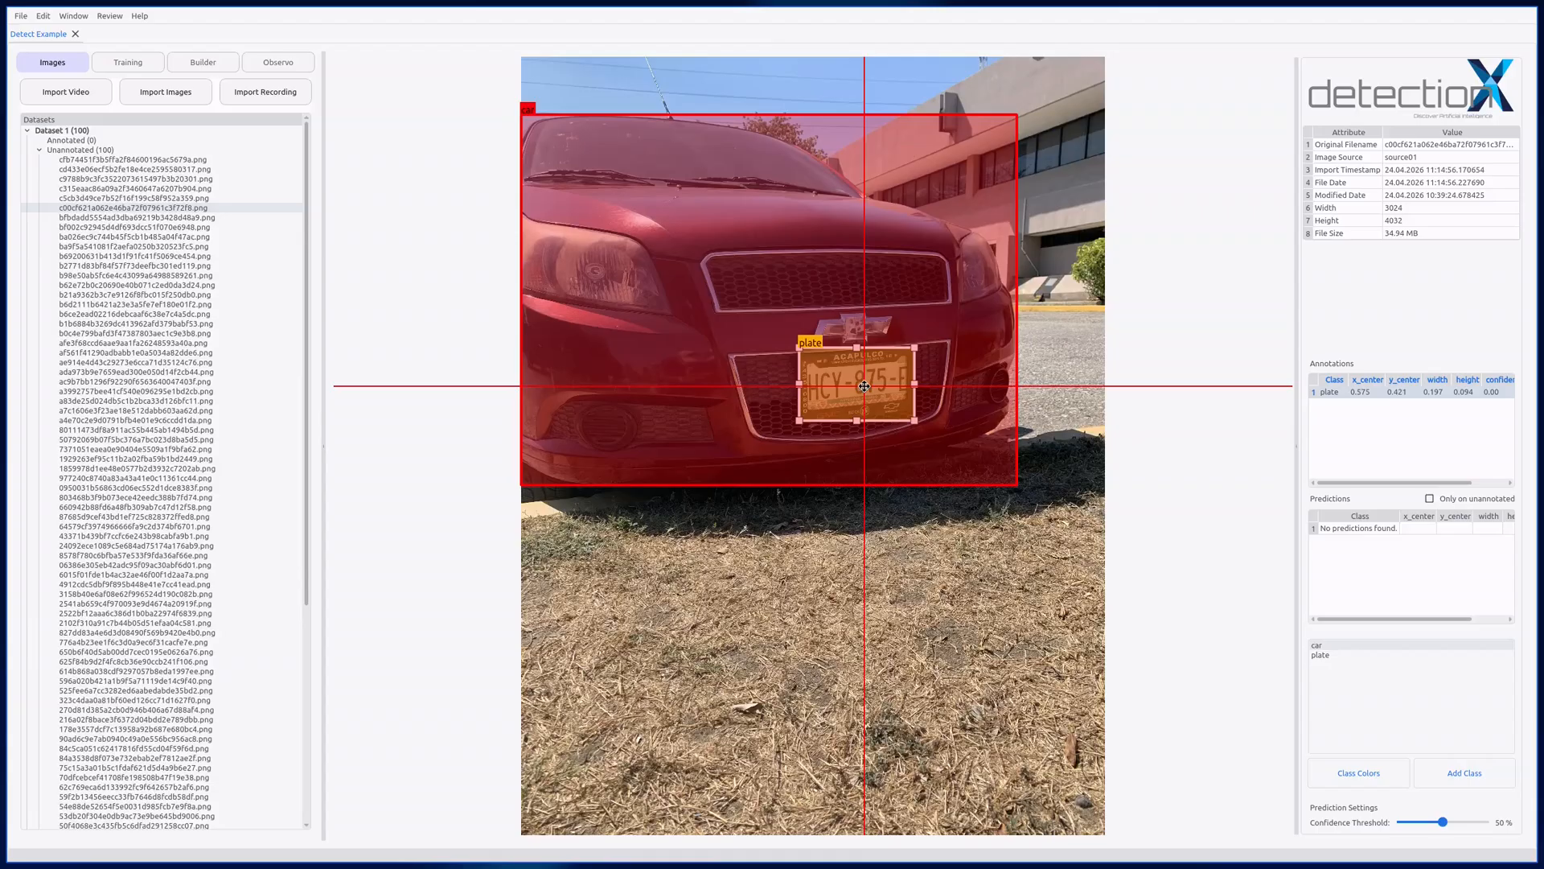
pyautogui.click(864, 386)
pyautogui.click(864, 386)
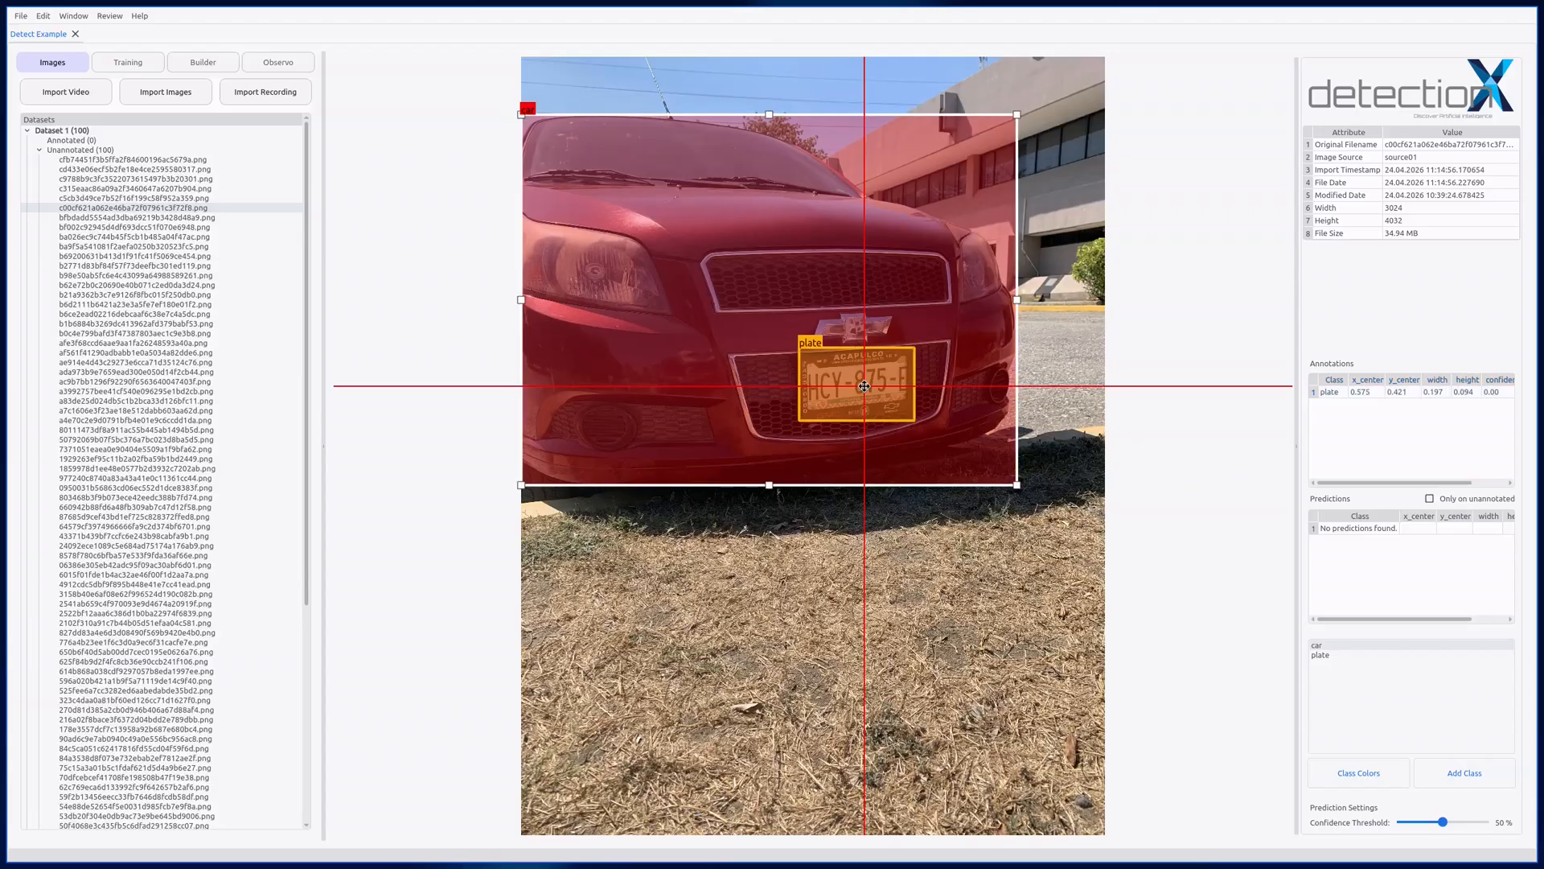
pyautogui.click(864, 386)
pyautogui.click(864, 386)
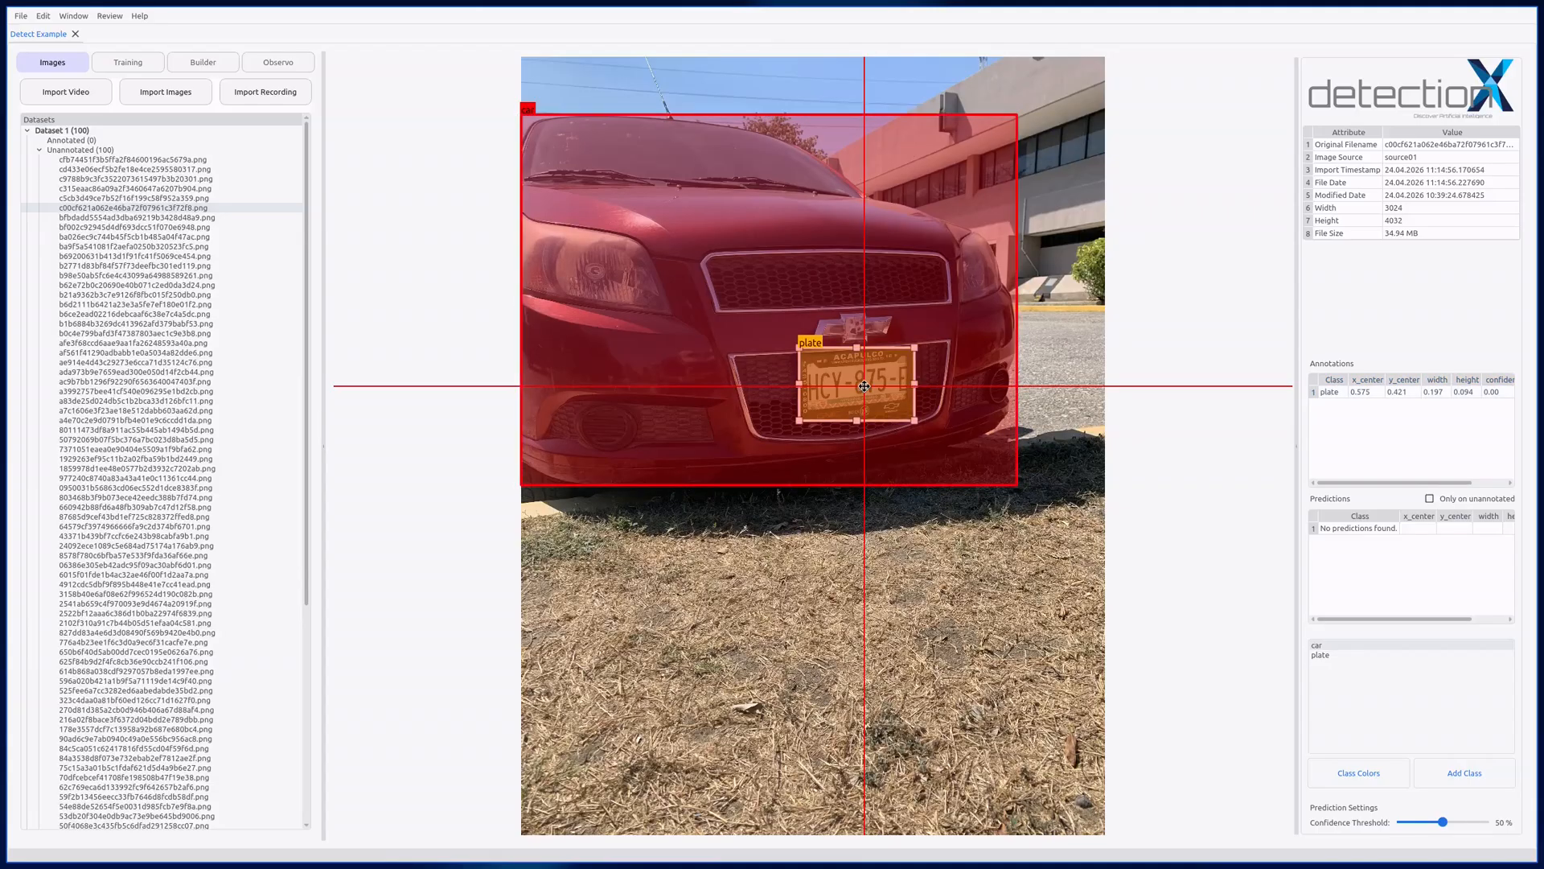
pyautogui.click(864, 386)
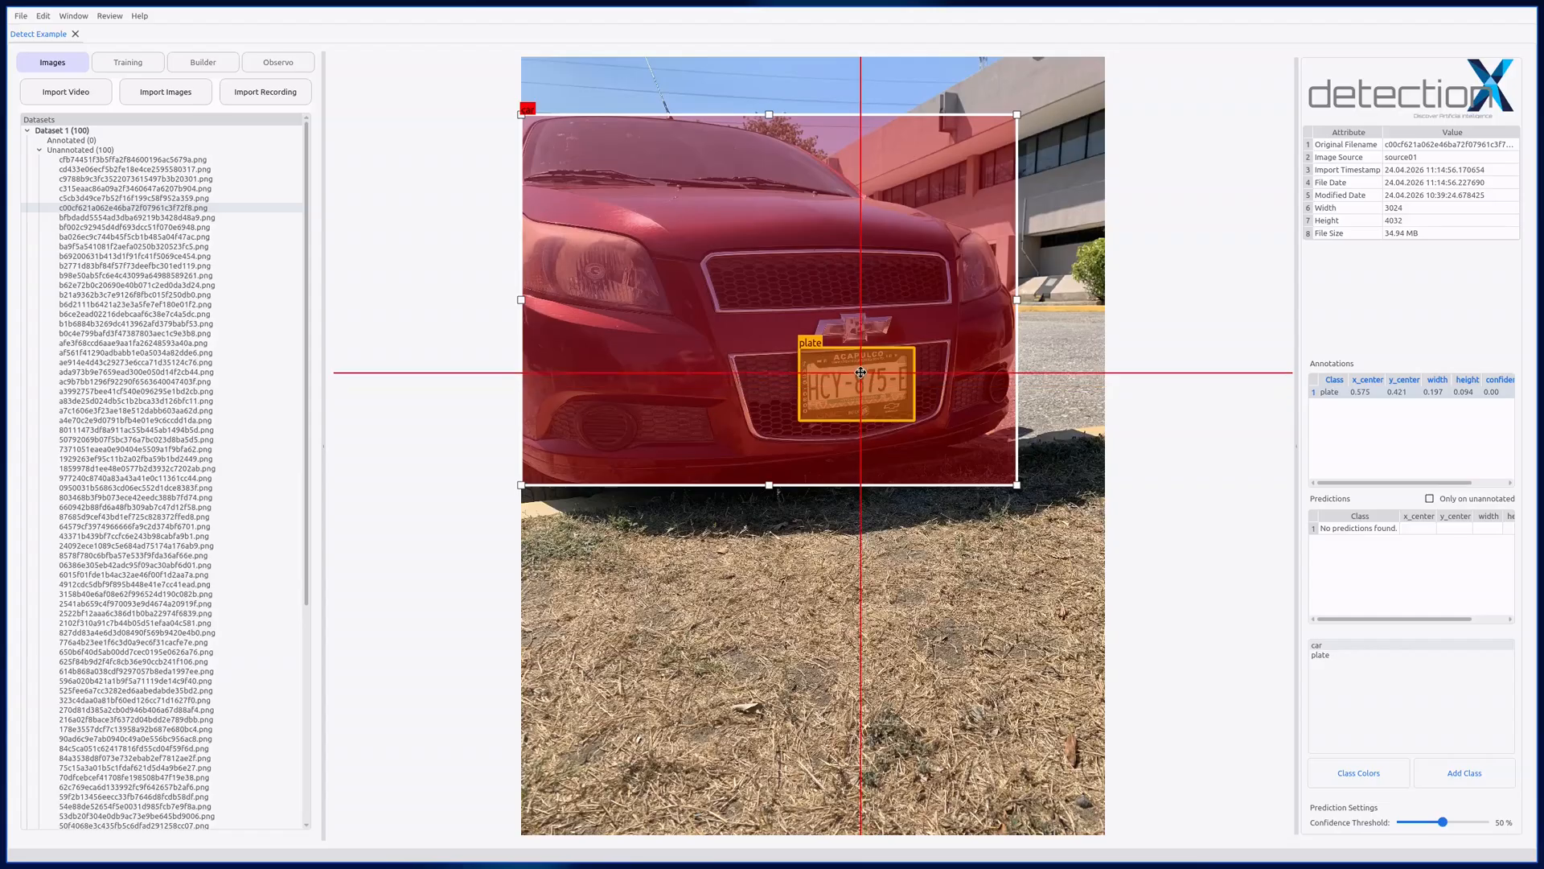
# Step: Move the car bounding box around the image, then pull in its right and upper edges to fit the maroon car again
pyautogui.moveTo(842, 237); pyautogui.dragTo(878, 215)
pyautogui.moveTo(561, 464); pyautogui.dragTo(516, 479)
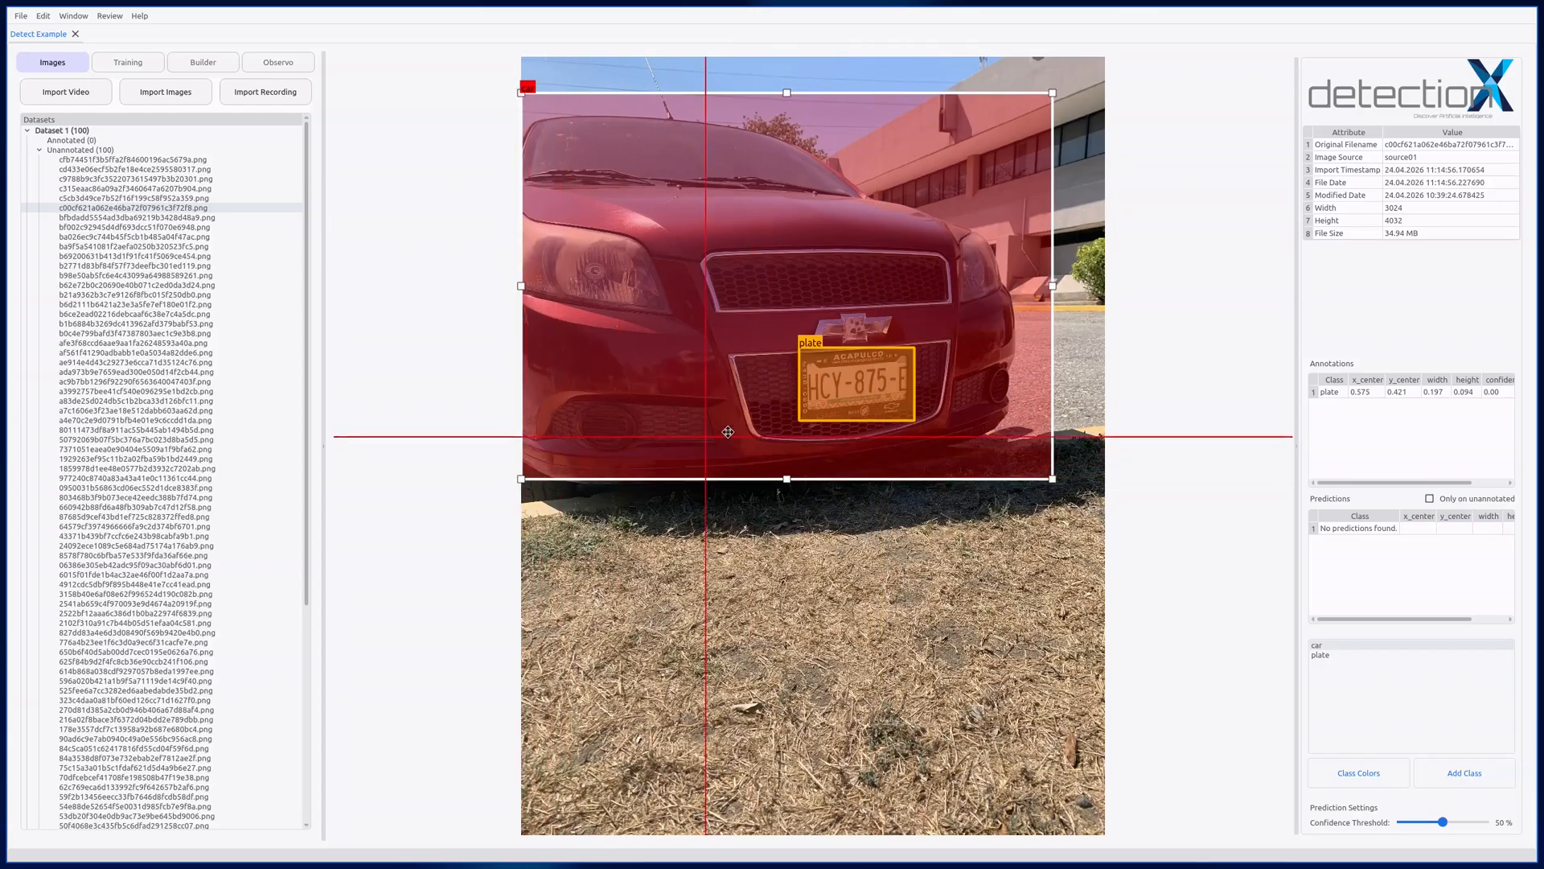
pyautogui.moveTo(1052, 287); pyautogui.dragTo(1016, 287)
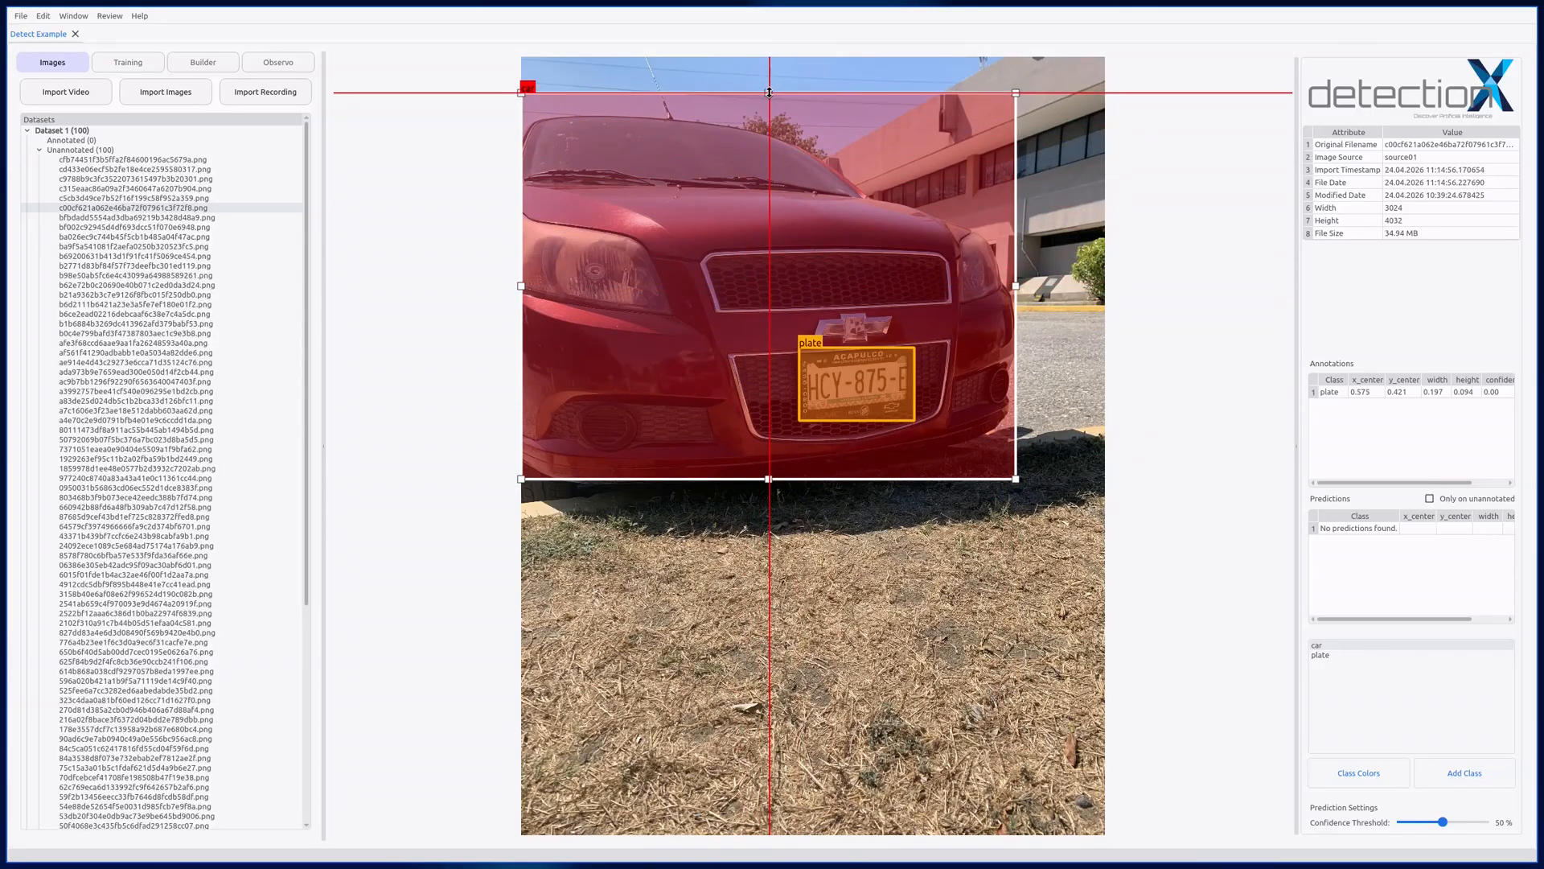
pyautogui.moveTo(768, 92); pyautogui.dragTo(770, 116)
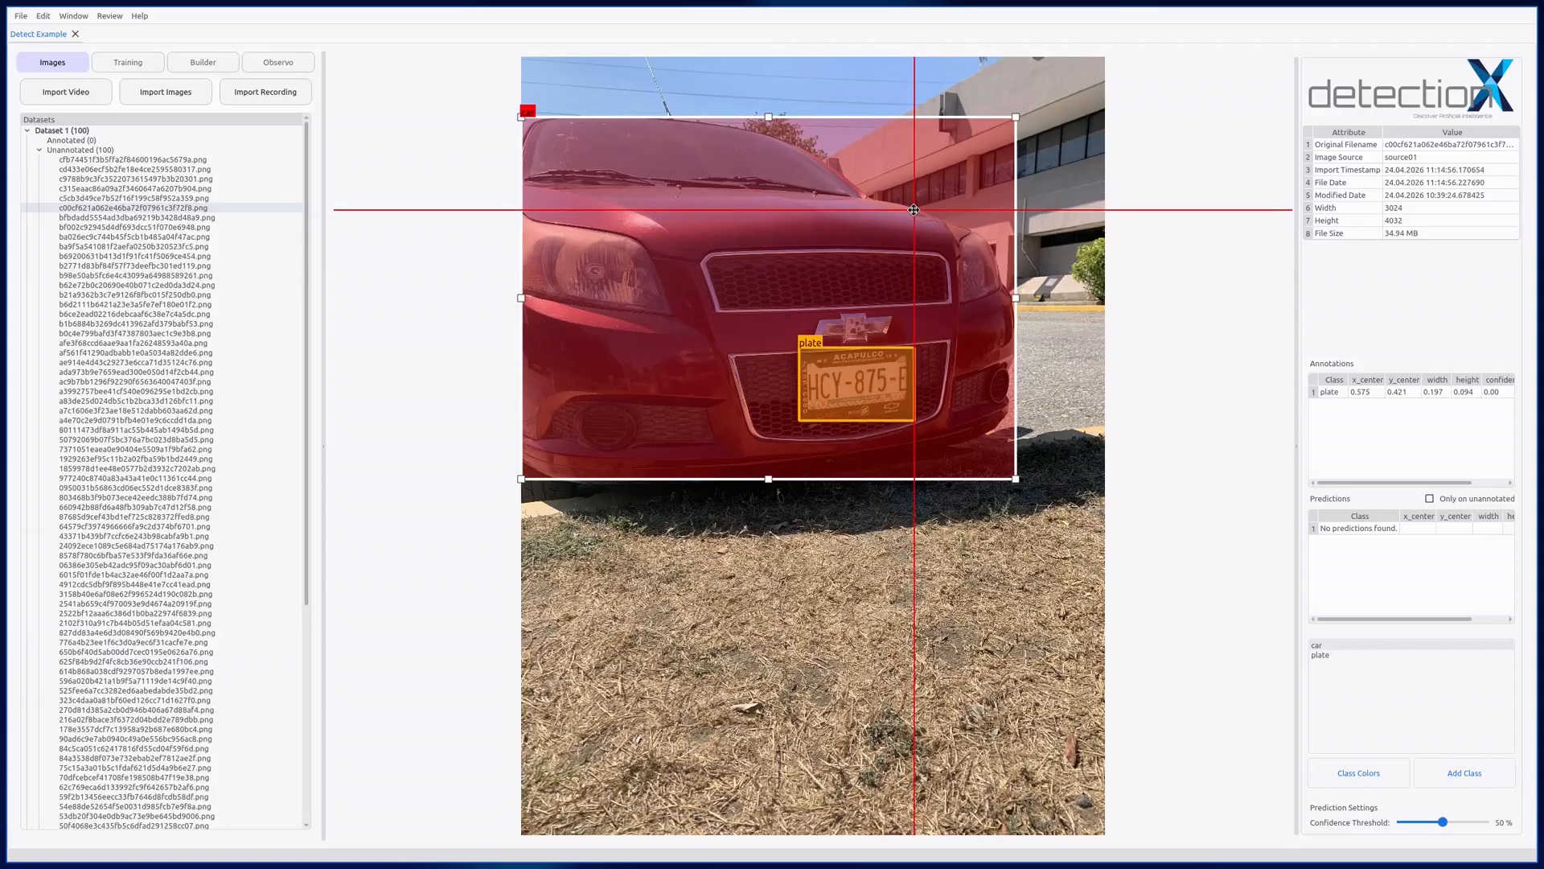
# Step: Delete the car annotation and place two copies of the plate box, one over the bumper beside the licence plate and one on the upper grille
pyautogui.press('Delete')
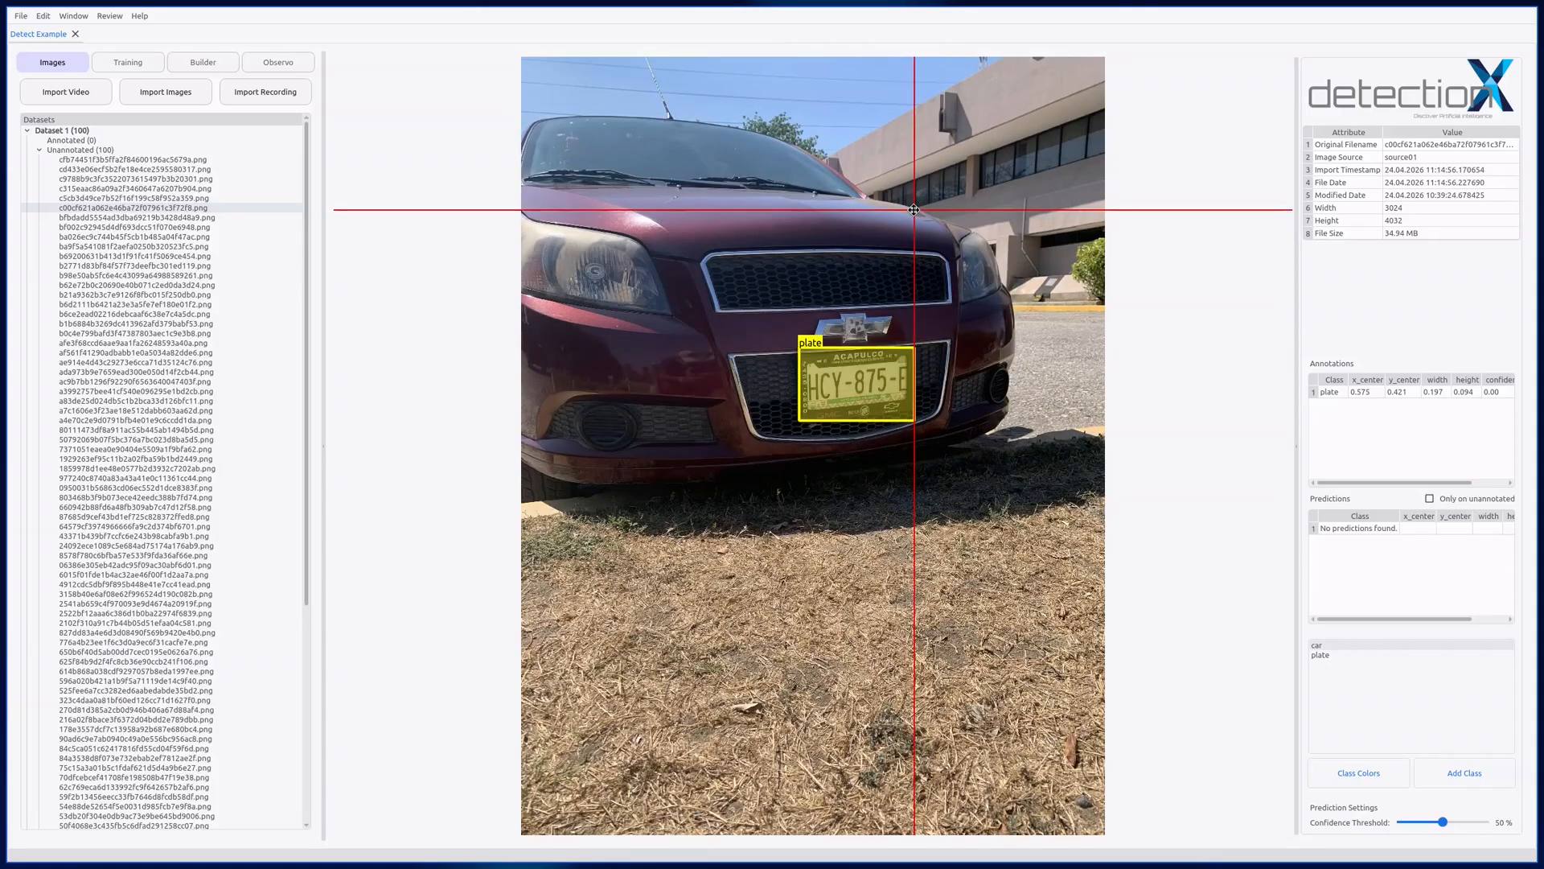
pyautogui.click(859, 382)
pyautogui.hotkey('ctrl', 'v')
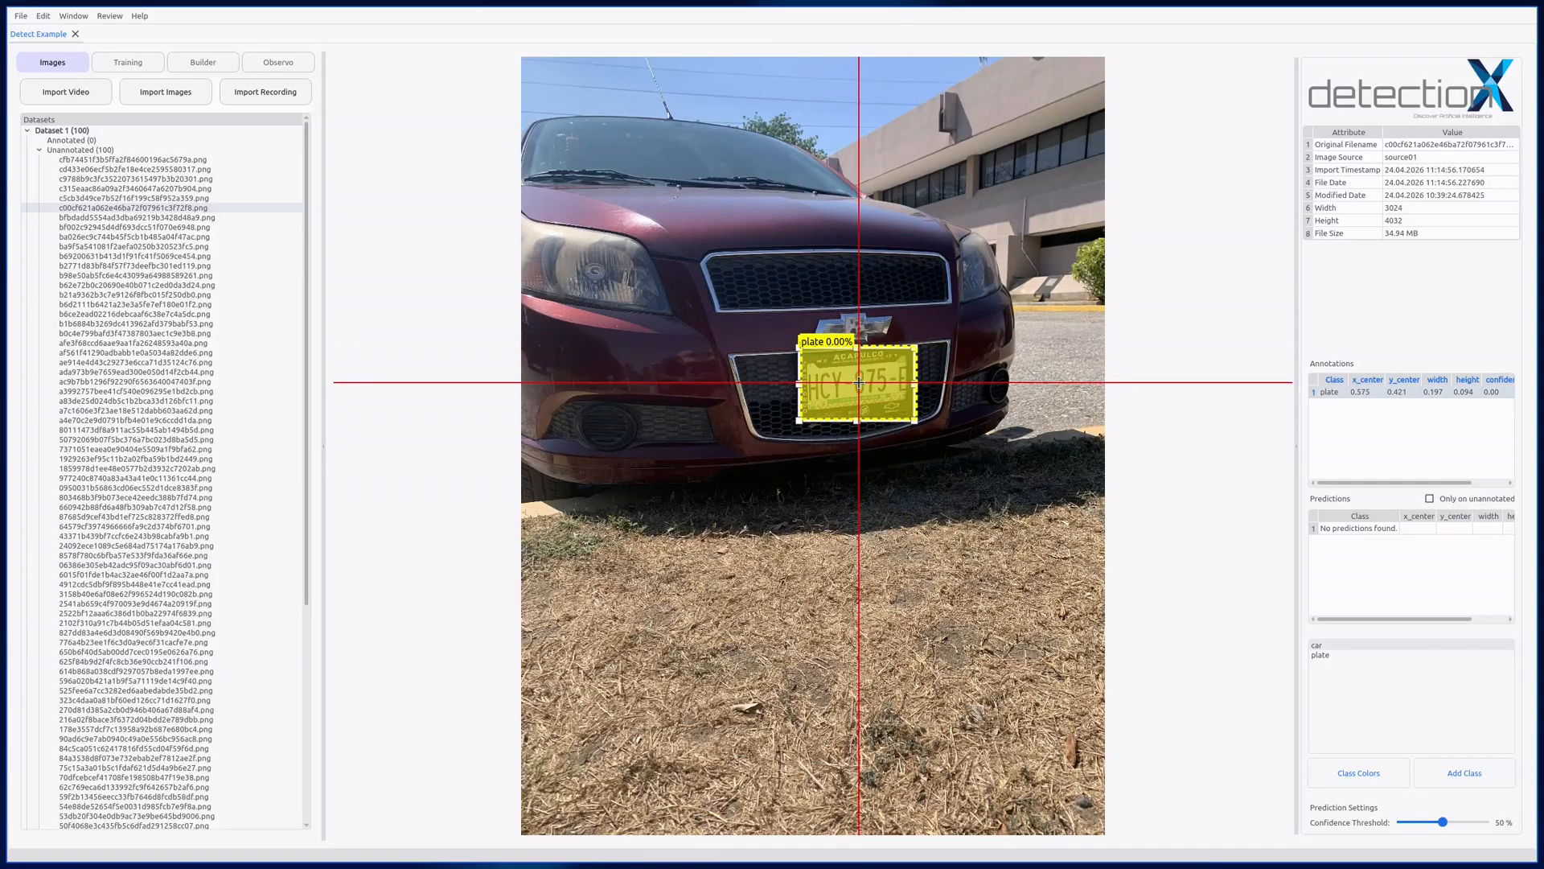
pyautogui.click(691, 392)
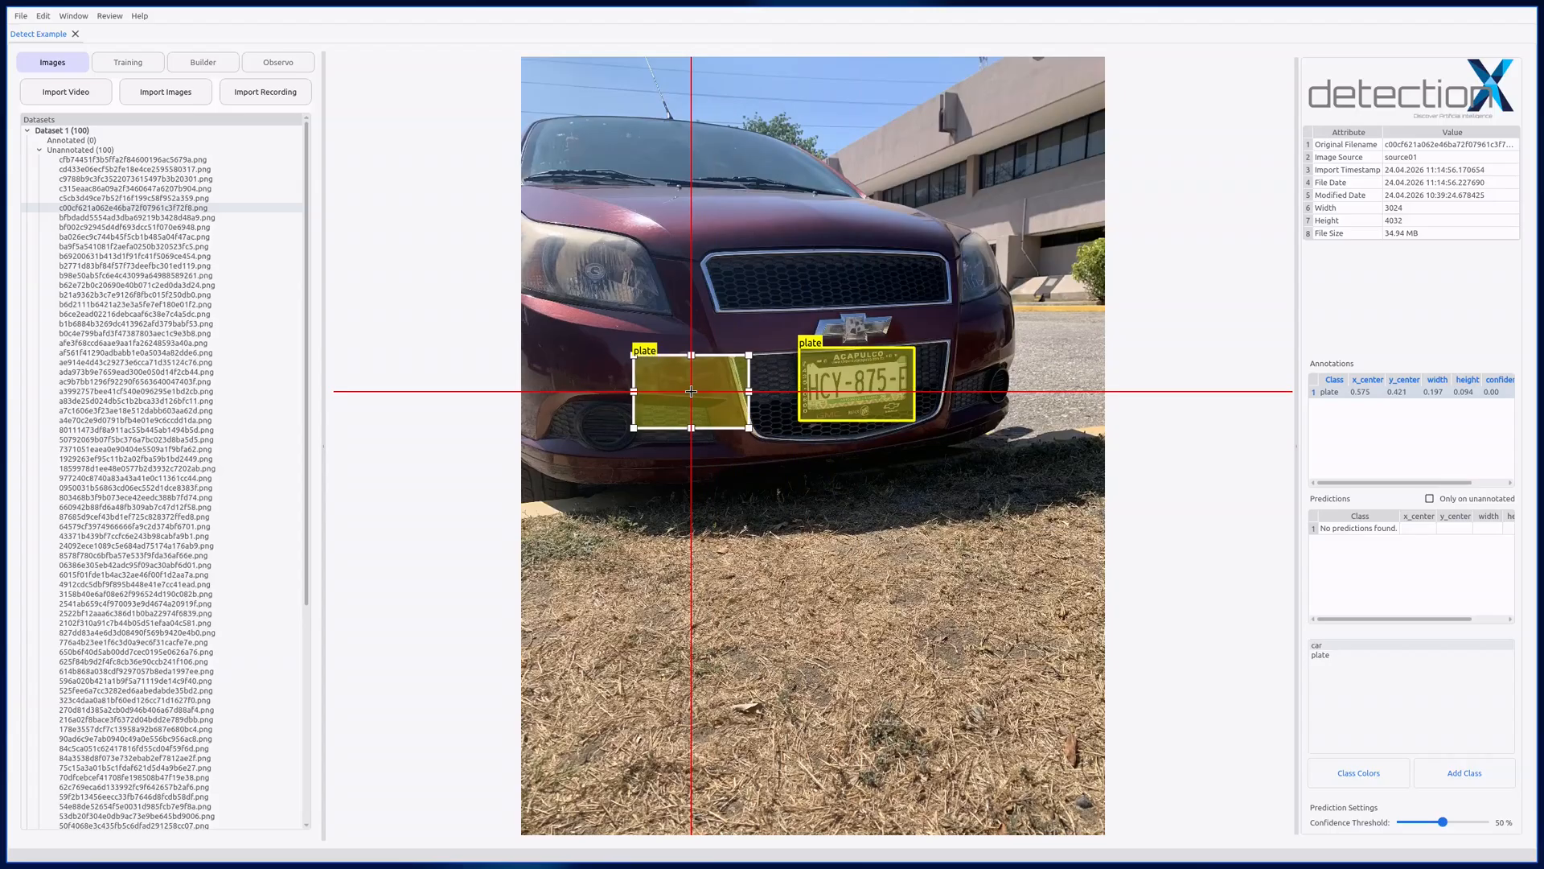
pyautogui.hotkey('ctrl', 'v')
pyautogui.click(759, 283)
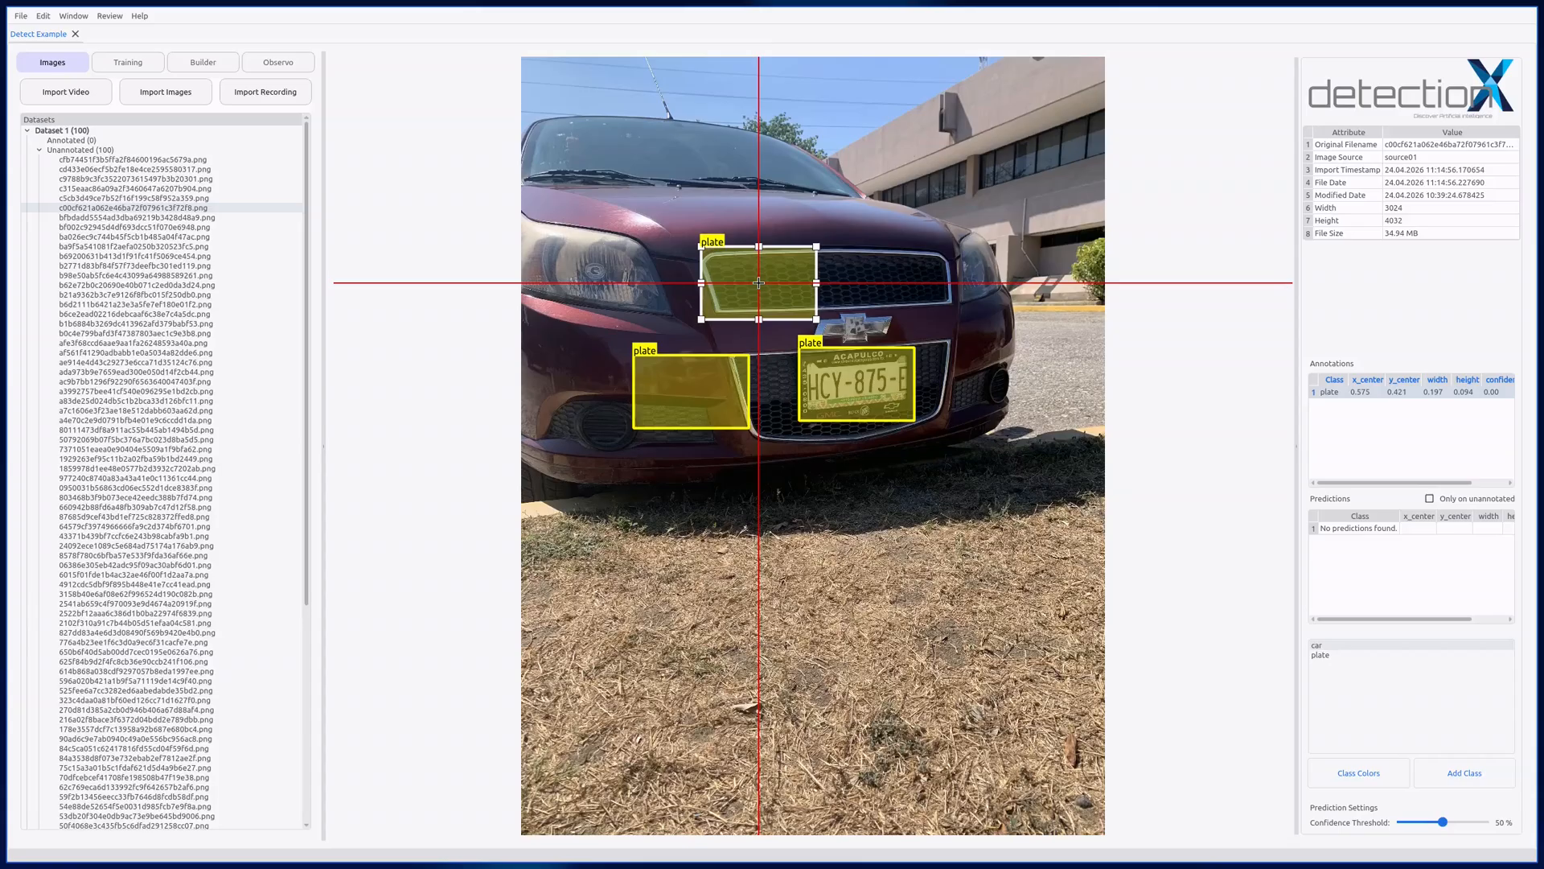
# Step: Select all three plate boxes, move them up together, and paste a copy of the group over the lower bumper and grass
pyautogui.click(700, 386)
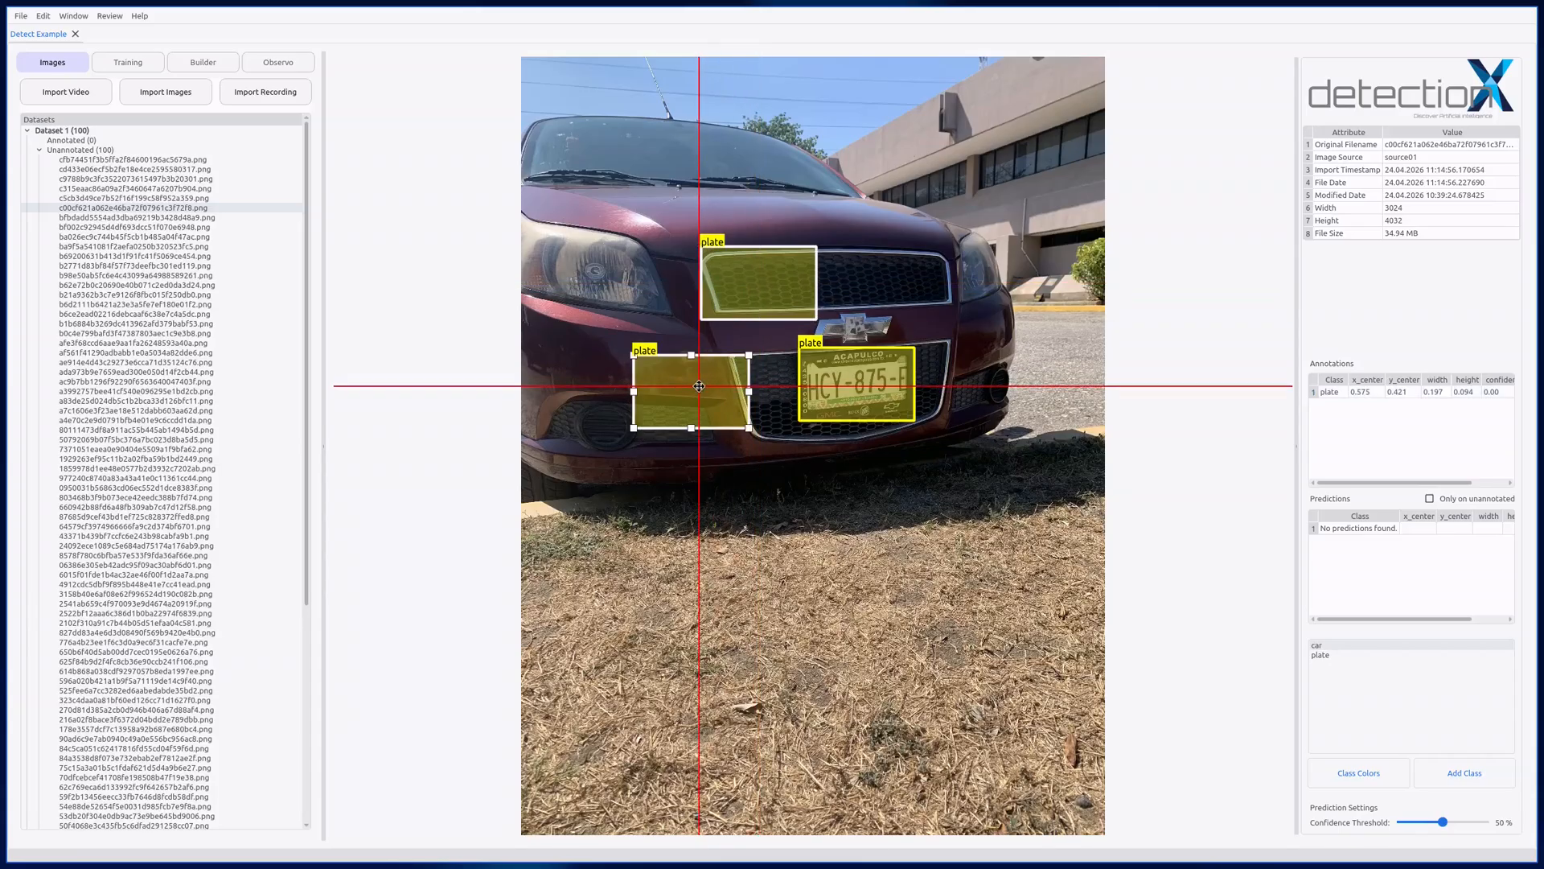
pyautogui.click(850, 386)
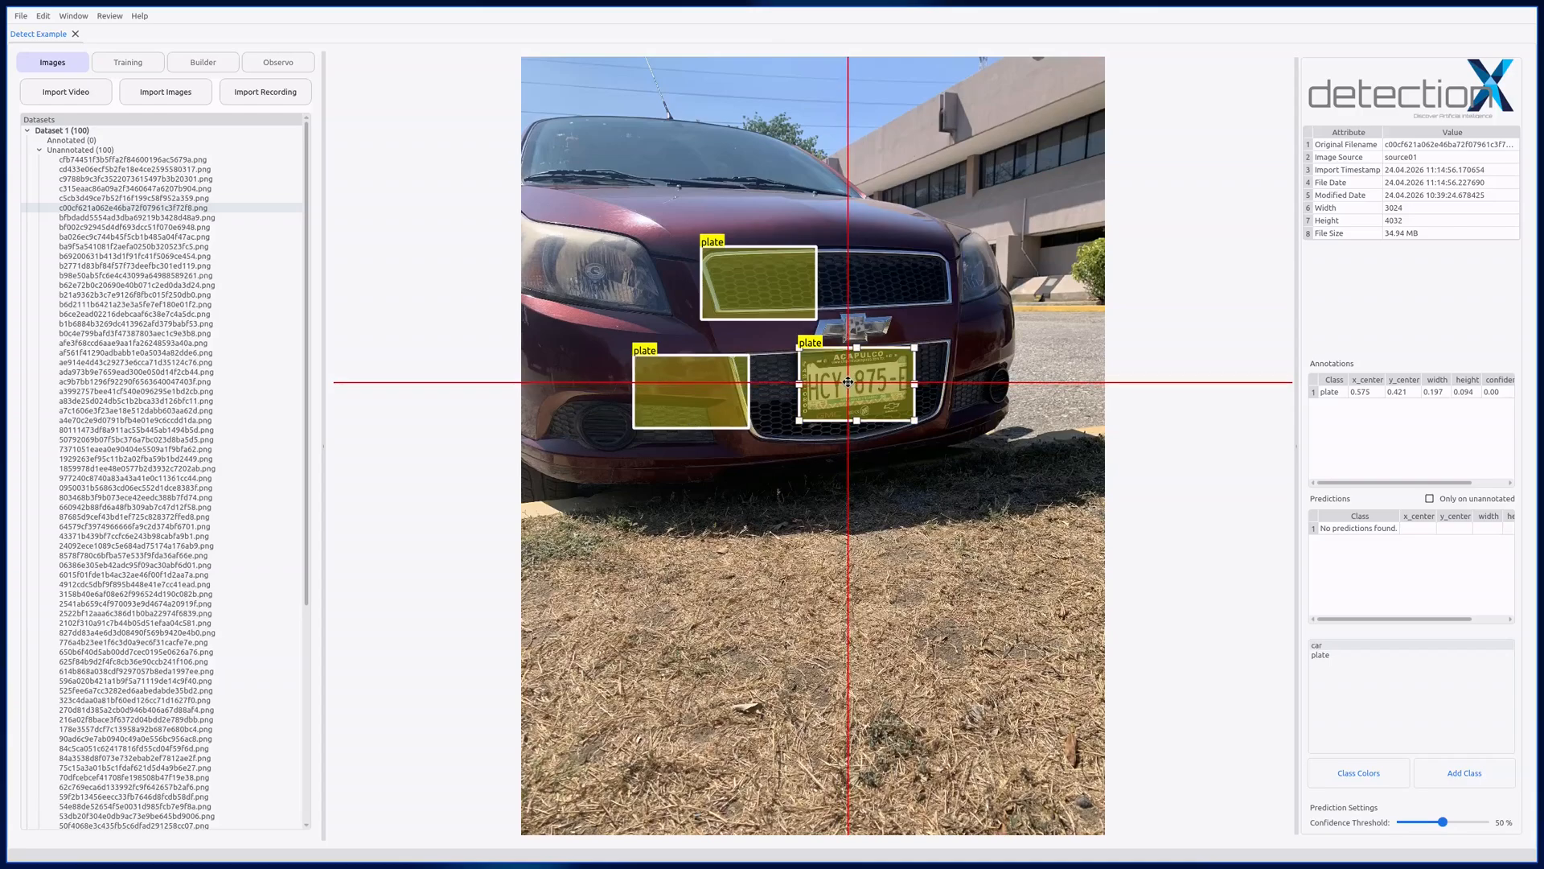
pyautogui.moveTo(850, 386); pyautogui.dragTo(865, 315)
pyautogui.hotkey('ctrl', 'v')
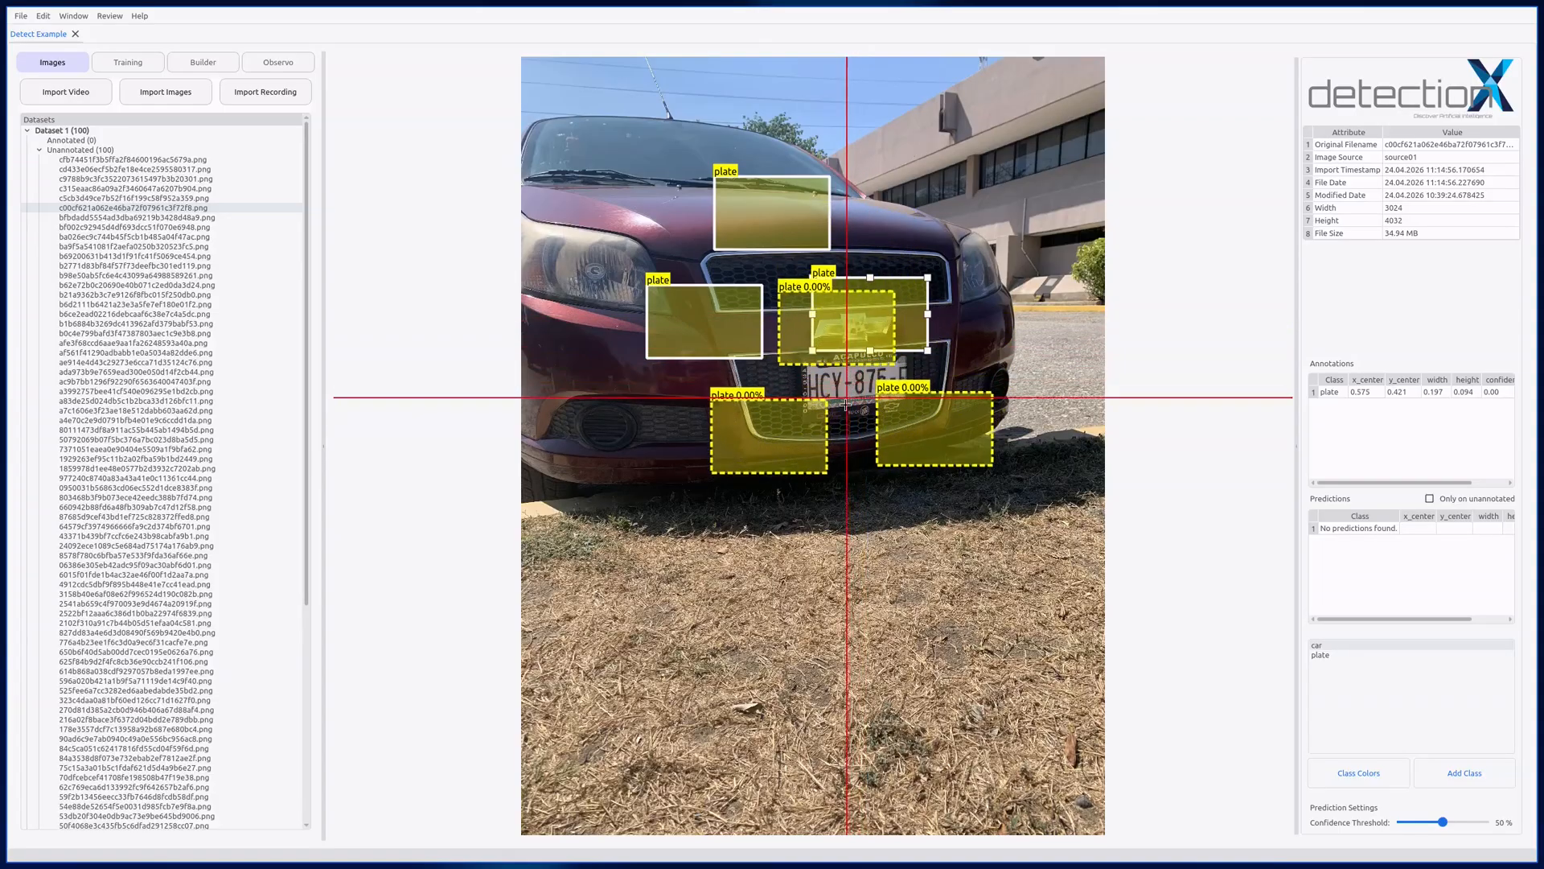
pyautogui.click(776, 512)
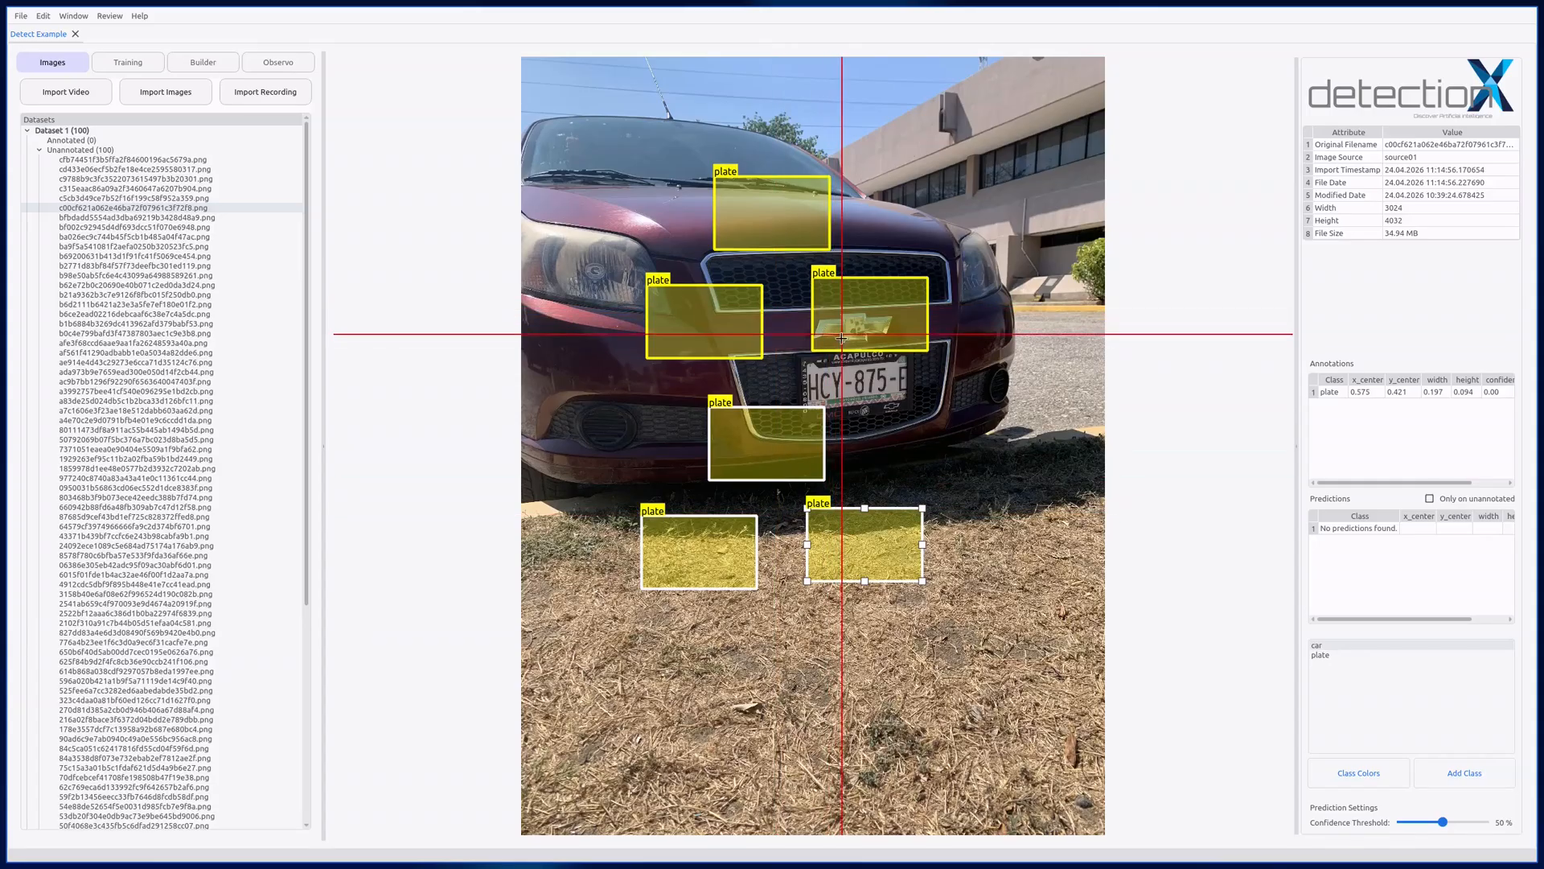
# Step: Shrink the three pasted plate boxes together from their upper-right corner and delete them
pyautogui.moveTo(922, 508)
pyautogui.mouseDown()
pyautogui.moveTo(958, 485)
pyautogui.moveTo(903, 510)
pyautogui.moveTo(919, 521)
pyautogui.mouseUp()
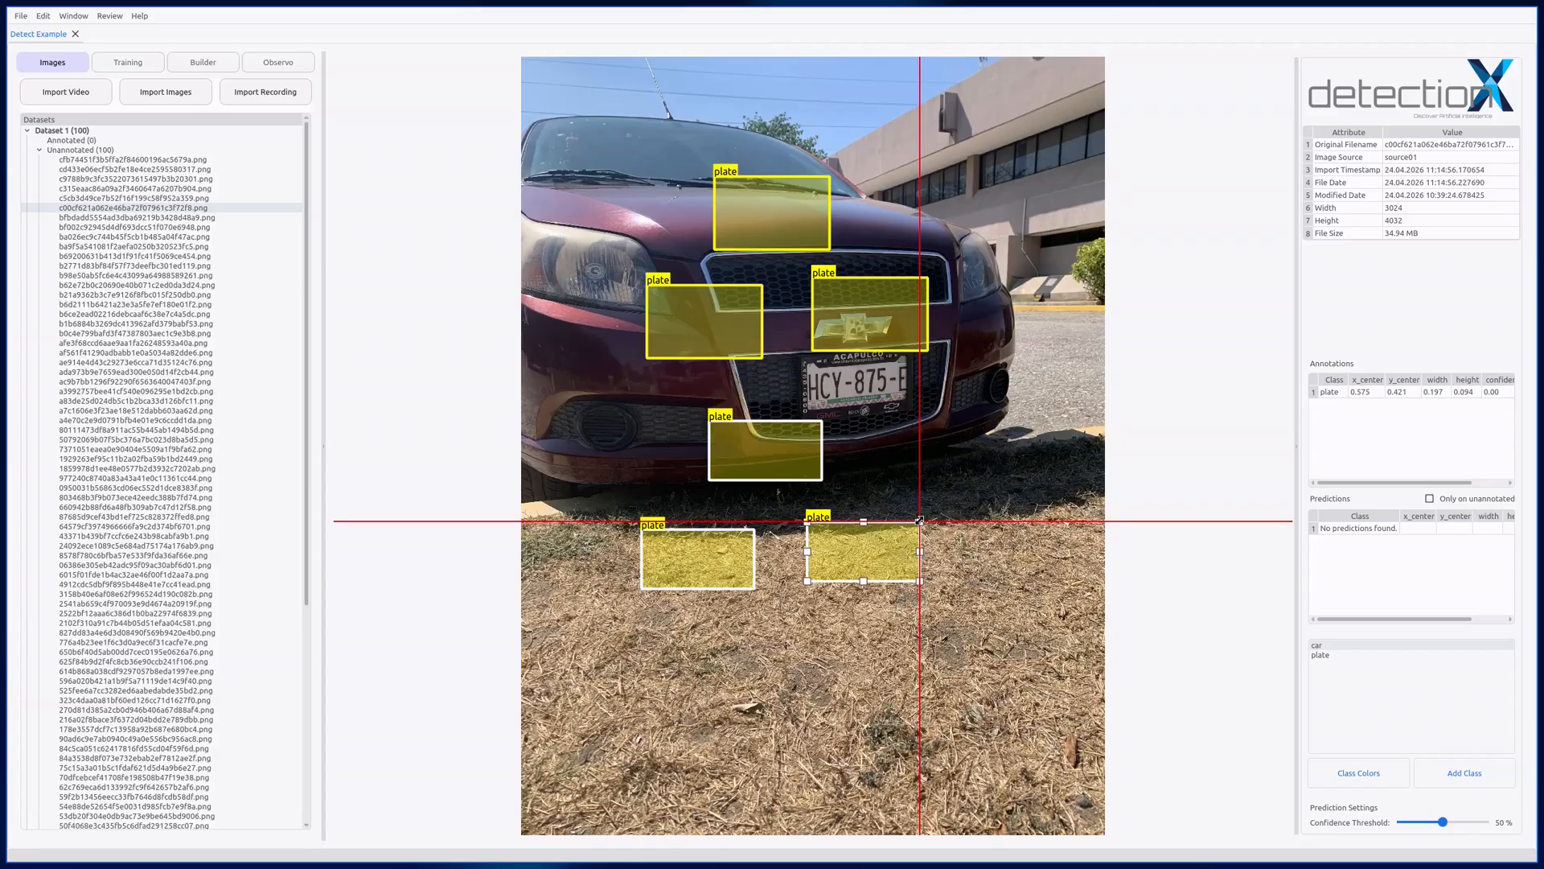
pyautogui.press('Delete')
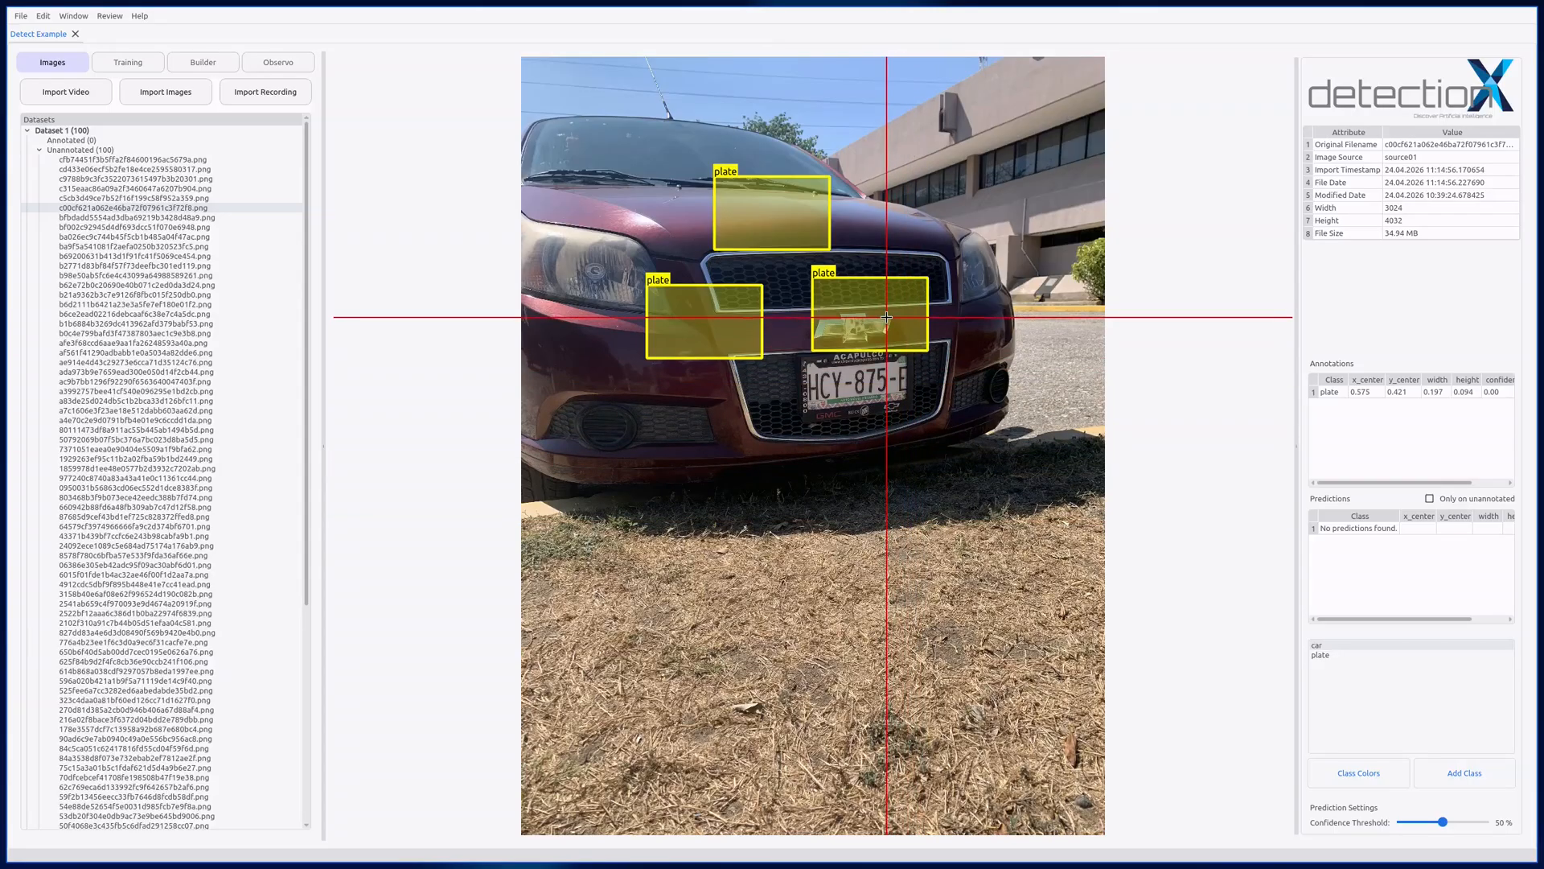
# Step: Move the plate box from the car emblem back onto the licence plate and leave full-screen mode
pyautogui.click(886, 317)
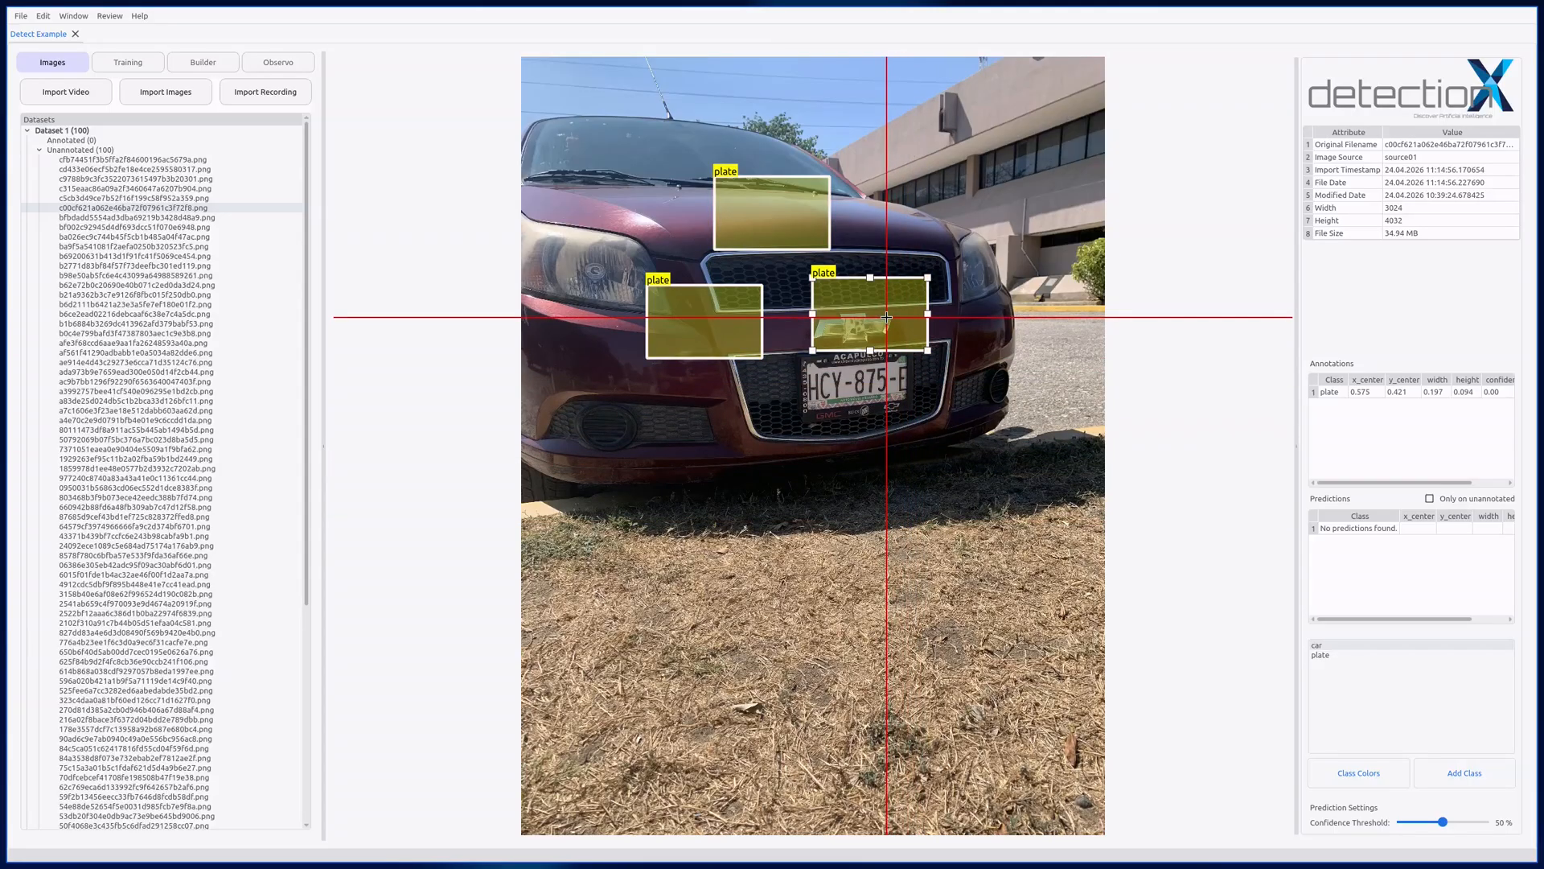
pyautogui.moveTo(874, 314); pyautogui.dragTo(856, 384)
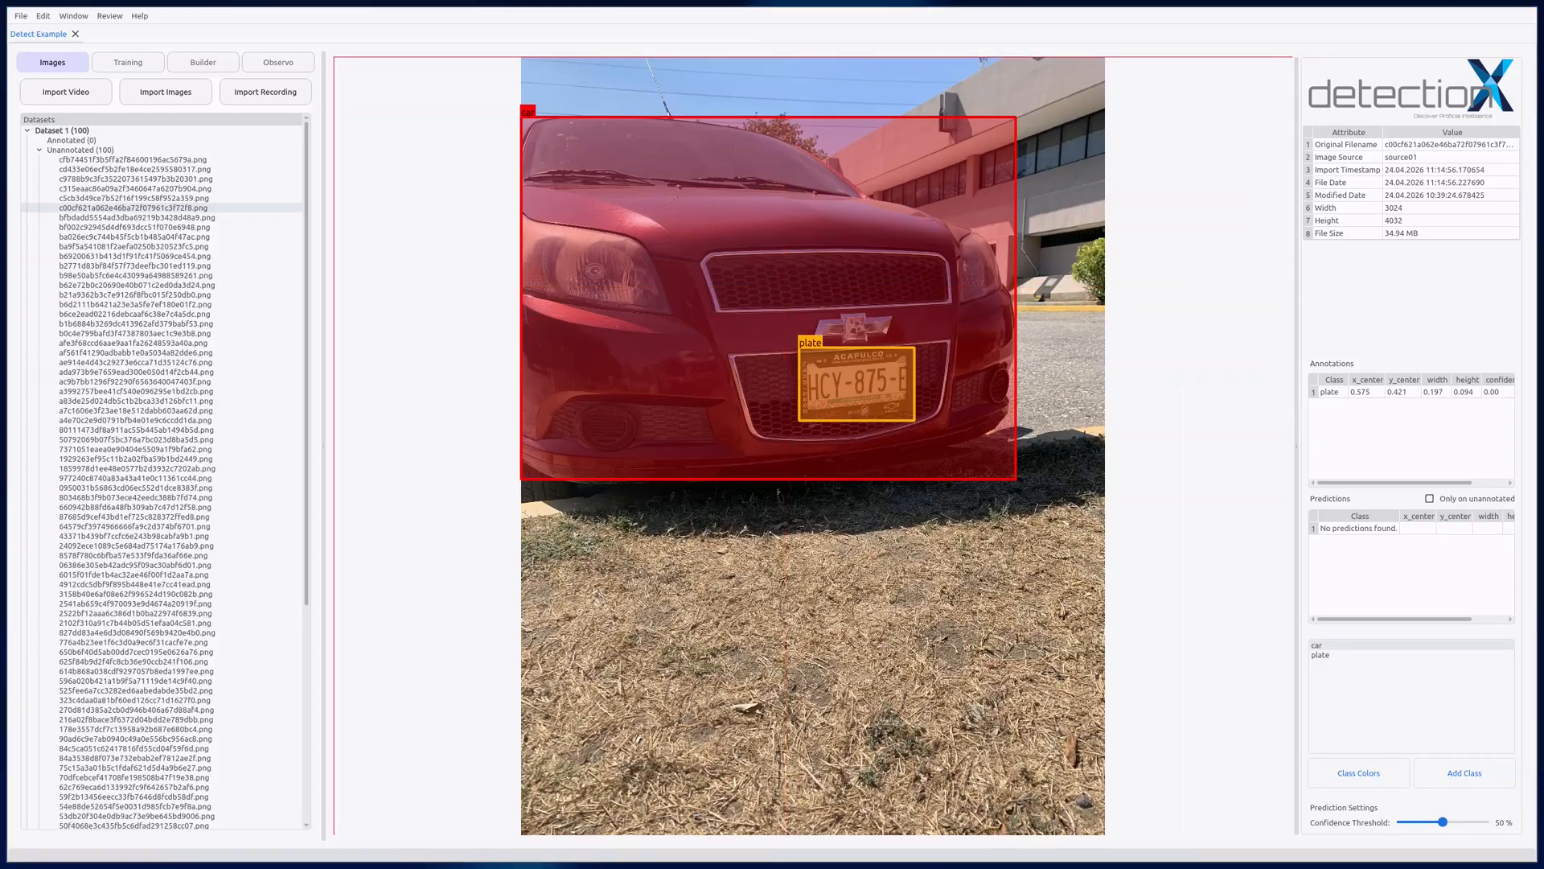
pyautogui.press('F11')
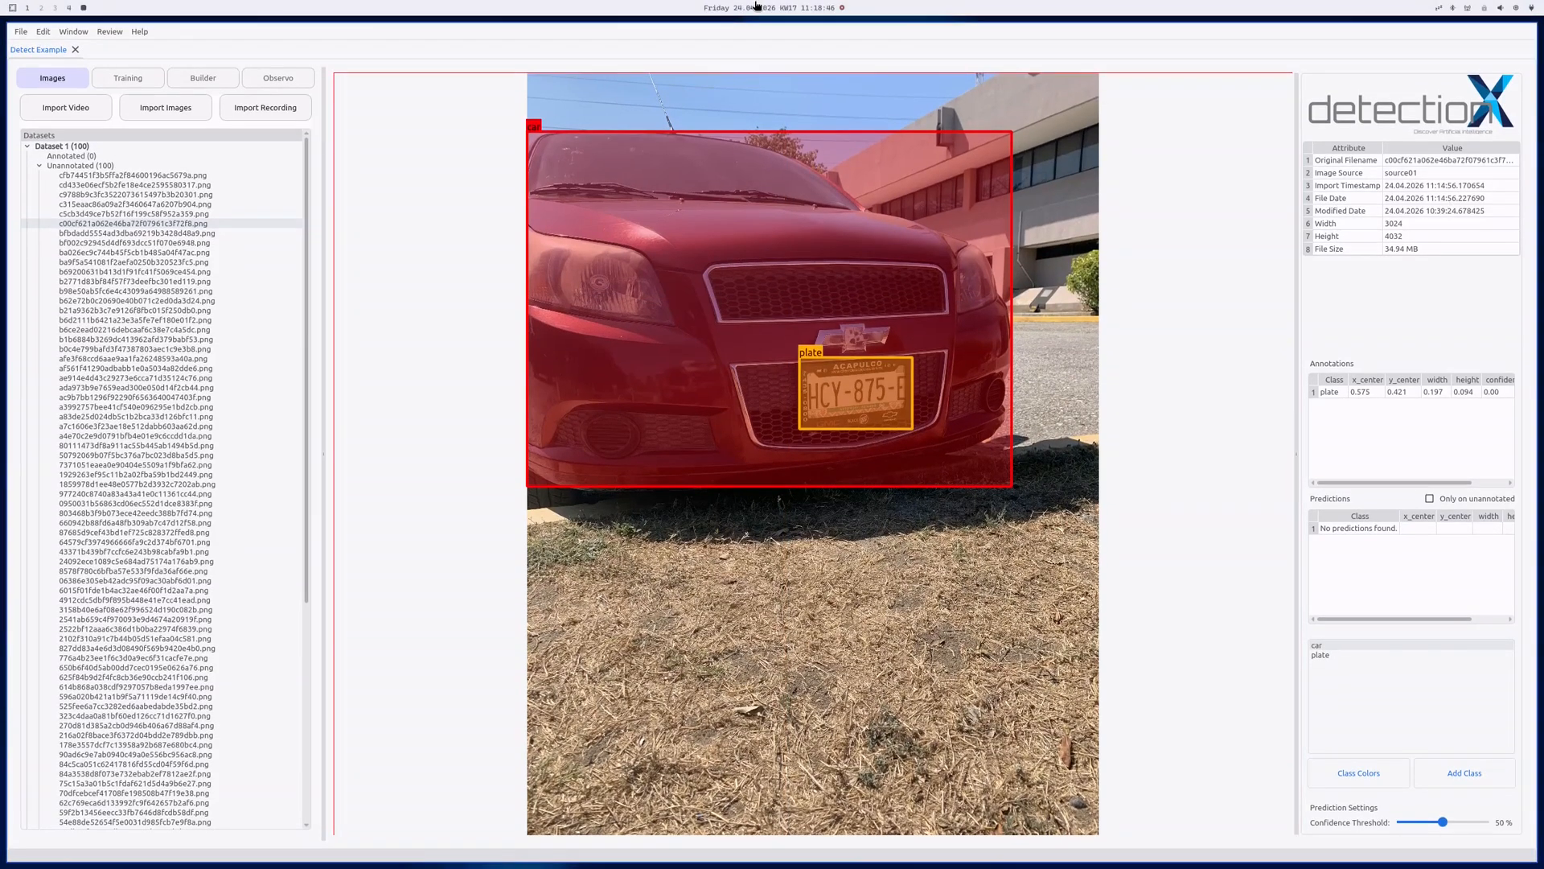